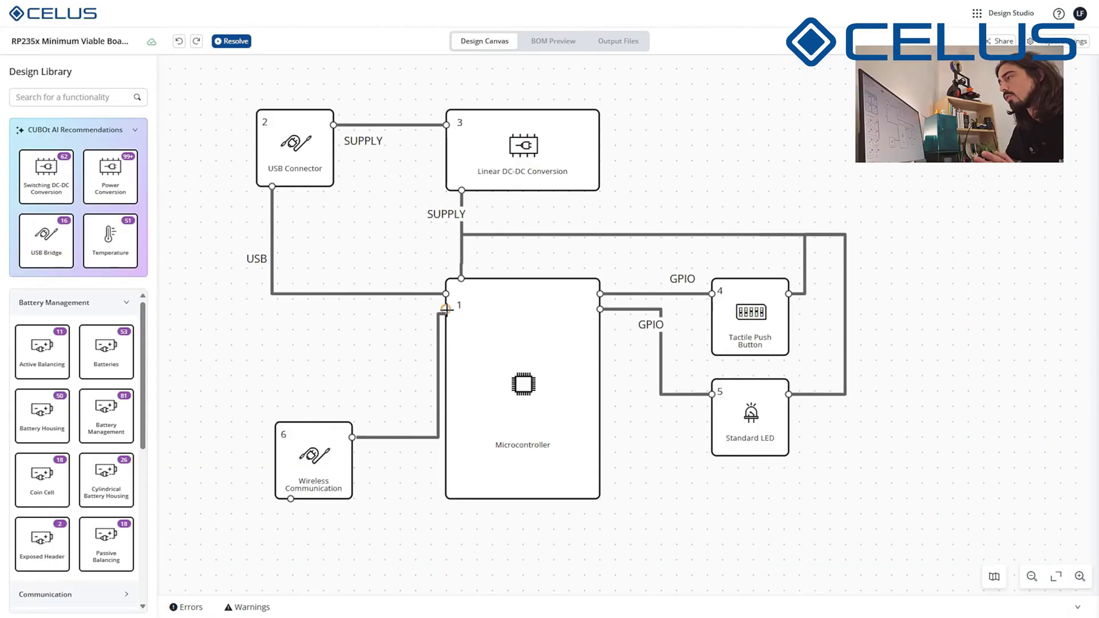
- Download the Autodesk Eagle project package from the project's Output Files tab
drag(291, 499, 361, 241)
click(75, 97)
text(flas)
drag(46, 364, 266, 402)
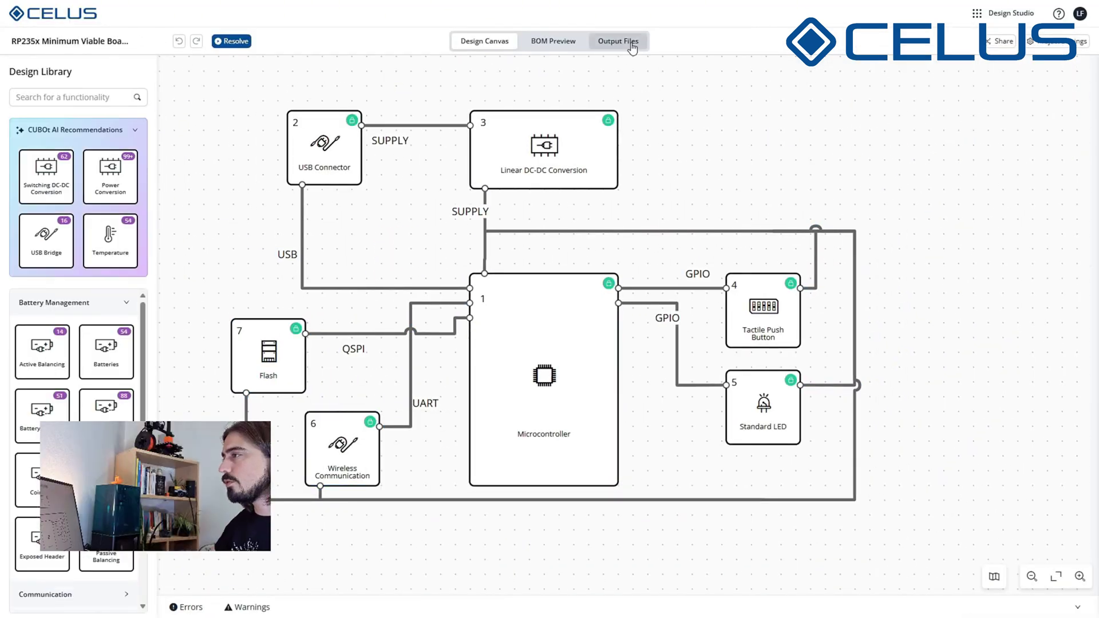
click(619, 41)
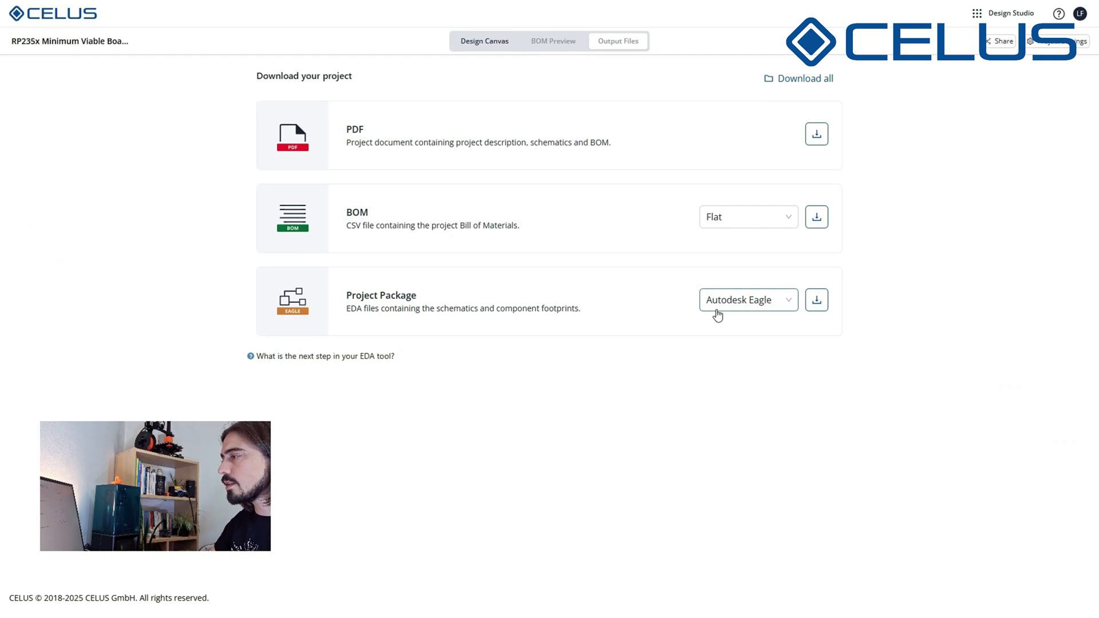
click(816, 301)
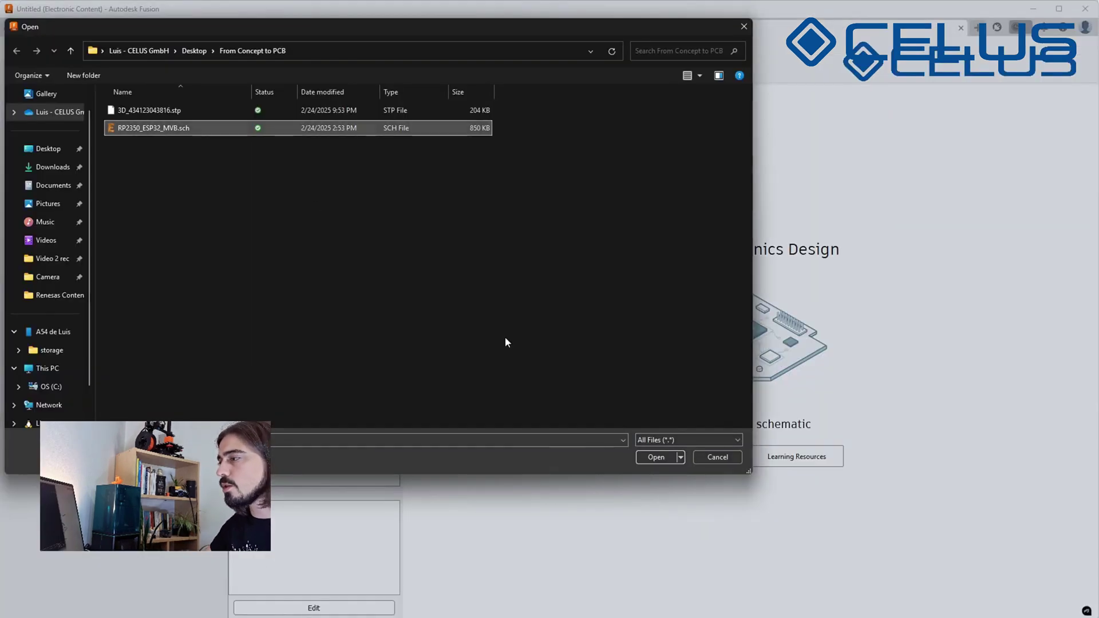
- Add RP2350_ESP32_MVB.sch to the Upload dialog and upload it
click(656, 456)
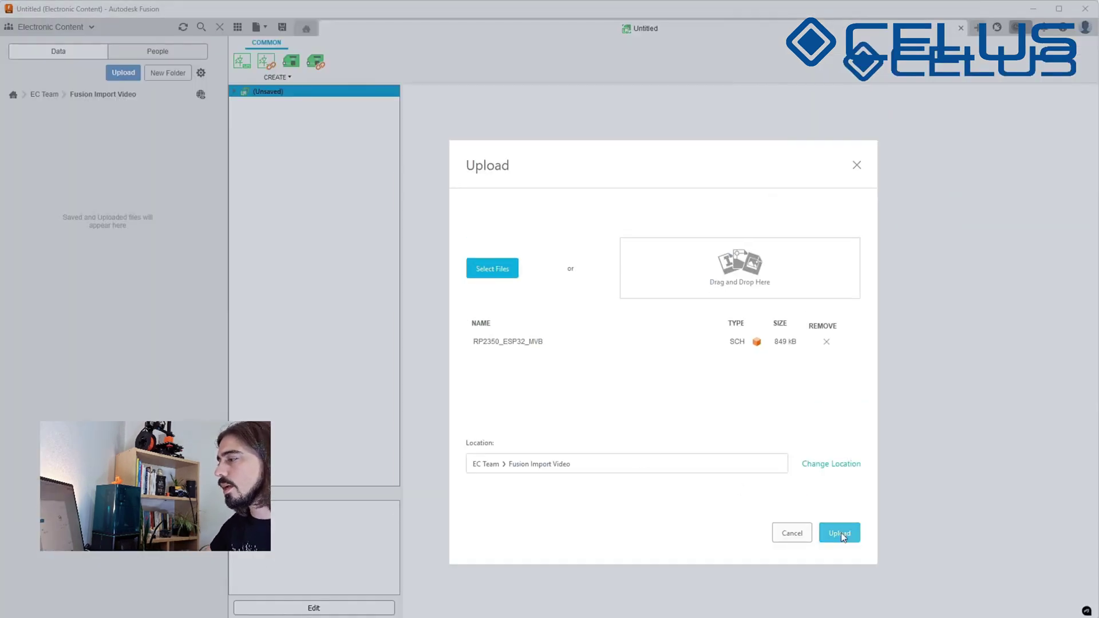
click(841, 530)
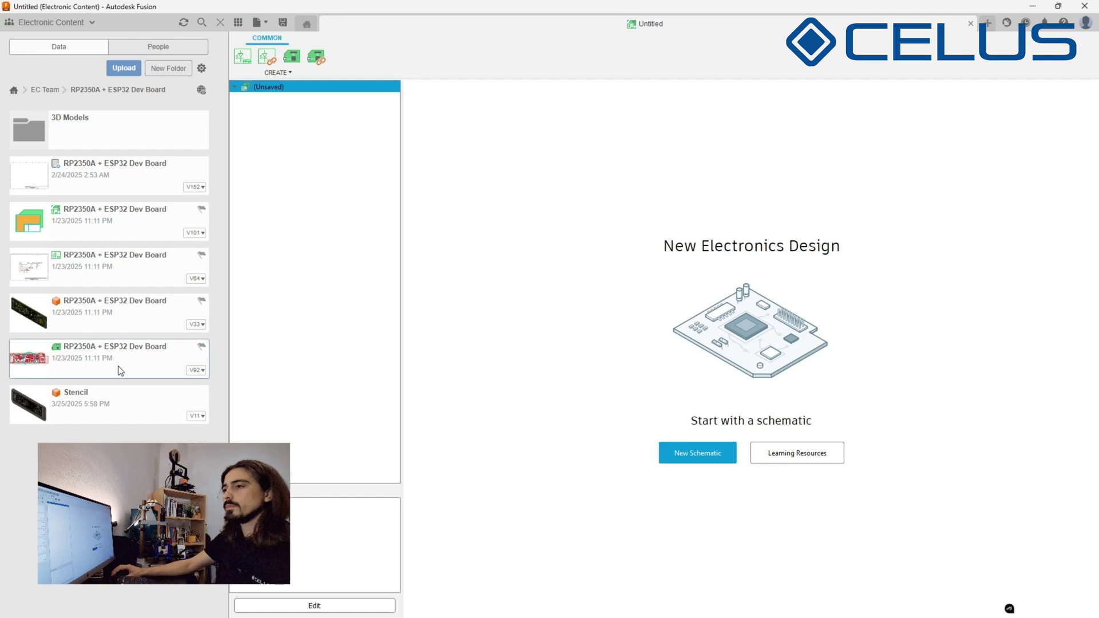
- Open board v92 and launch the CAM Processor from the Manufacturing tools
double_click(118, 367)
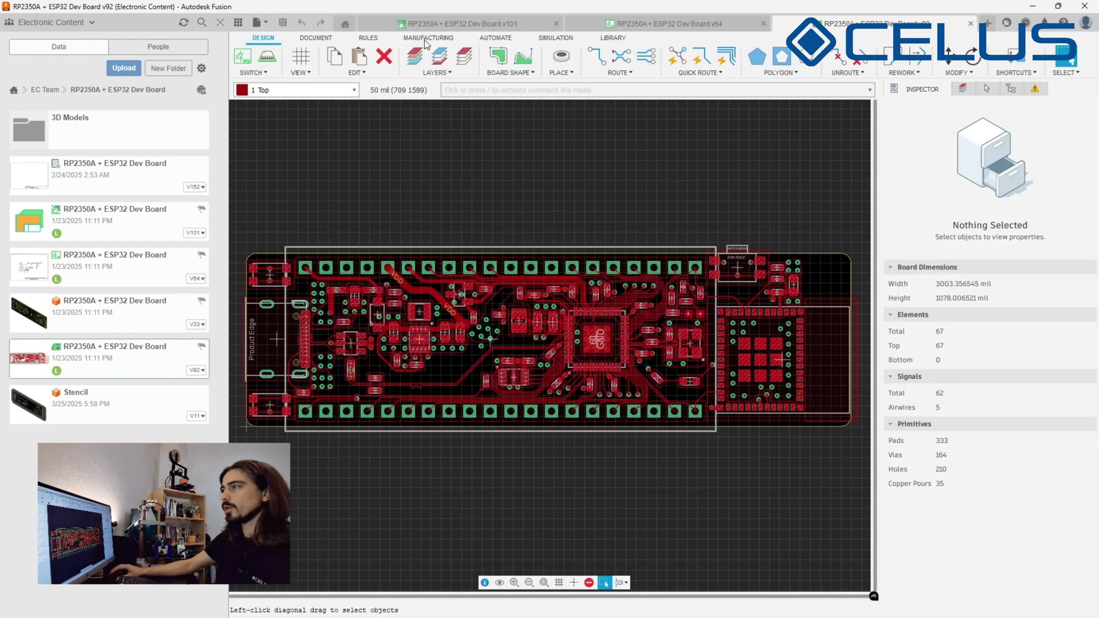
click(427, 38)
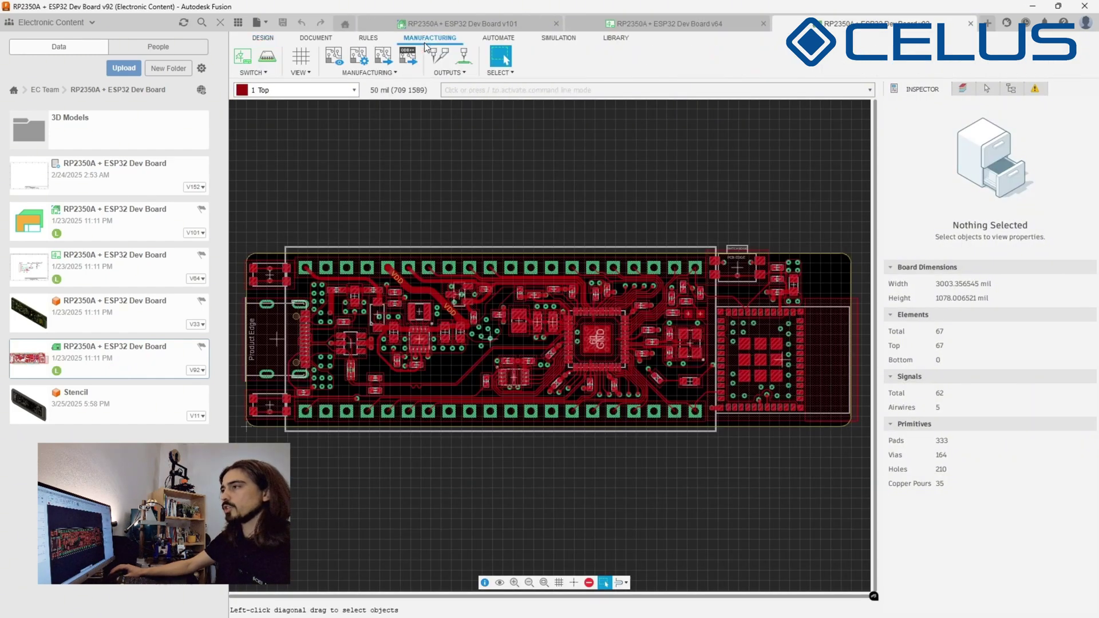
click(358, 70)
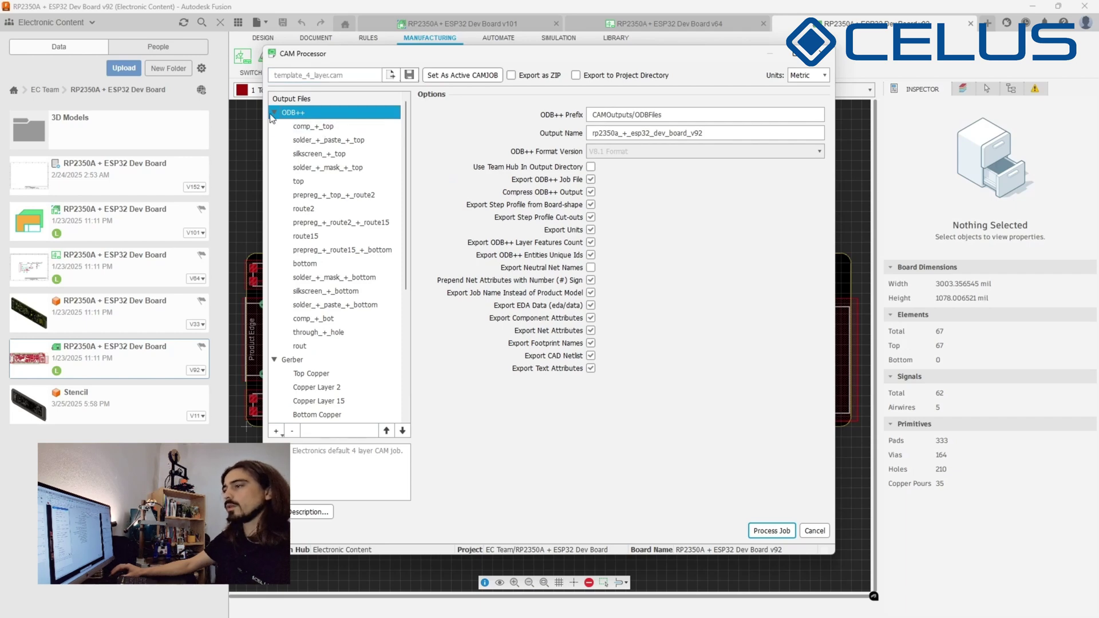
- Preview Gerber layers Top Copper, Copper Layer 15, Bottom Copper, Soldermask Top, Solderpaste Bottom, Silkscreen Top
scroll(304, 275, down, 2)
click(298, 277)
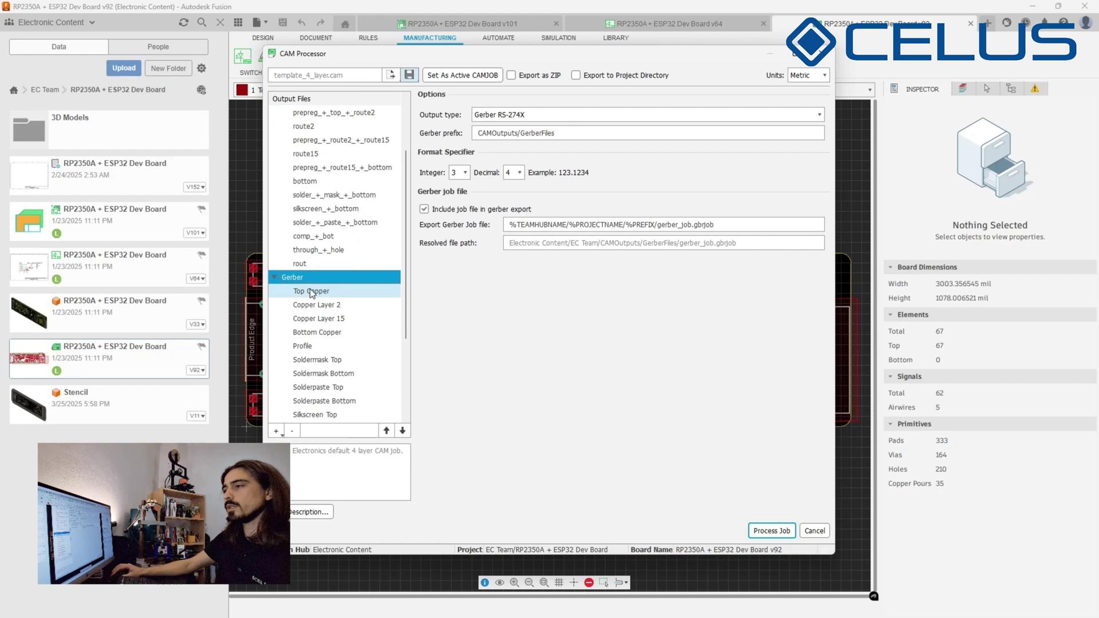
click(310, 291)
click(319, 318)
click(318, 332)
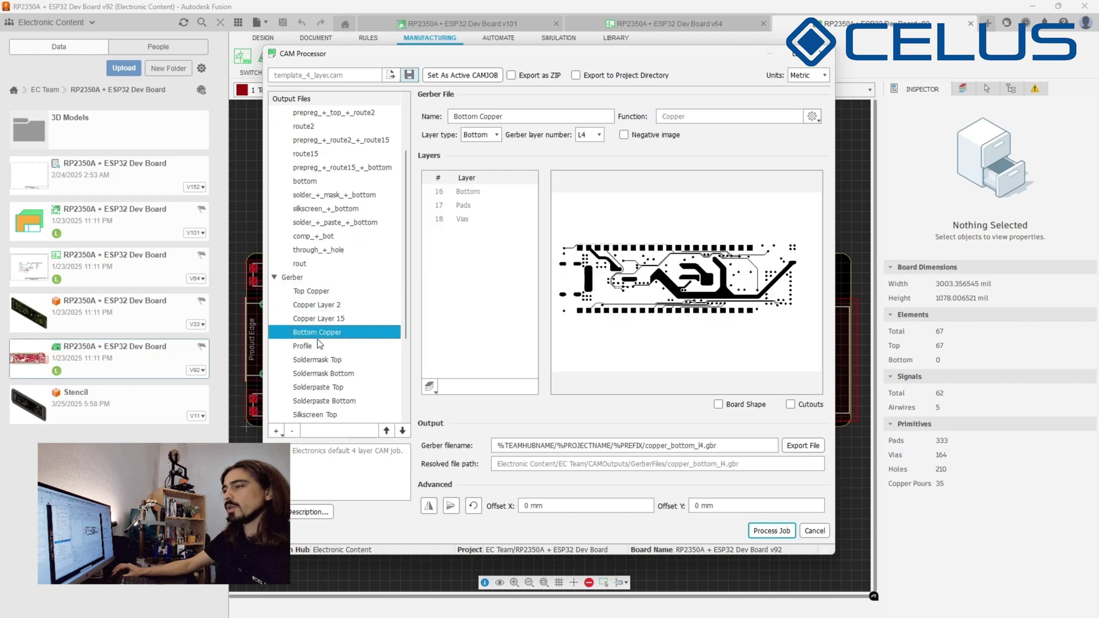
click(326, 359)
scroll(328, 367, down, 1)
click(330, 360)
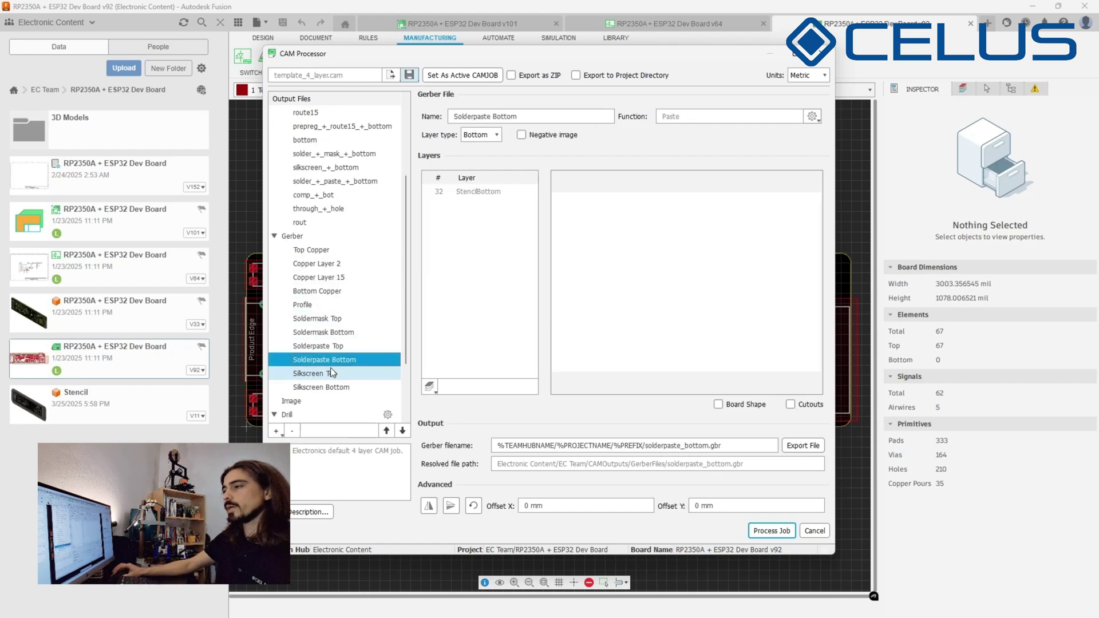
click(332, 373)
- Recheck each Gerber layer from Top Copper and Copper Layer 2 through Profile, Soldermask and Solderpaste
click(324, 251)
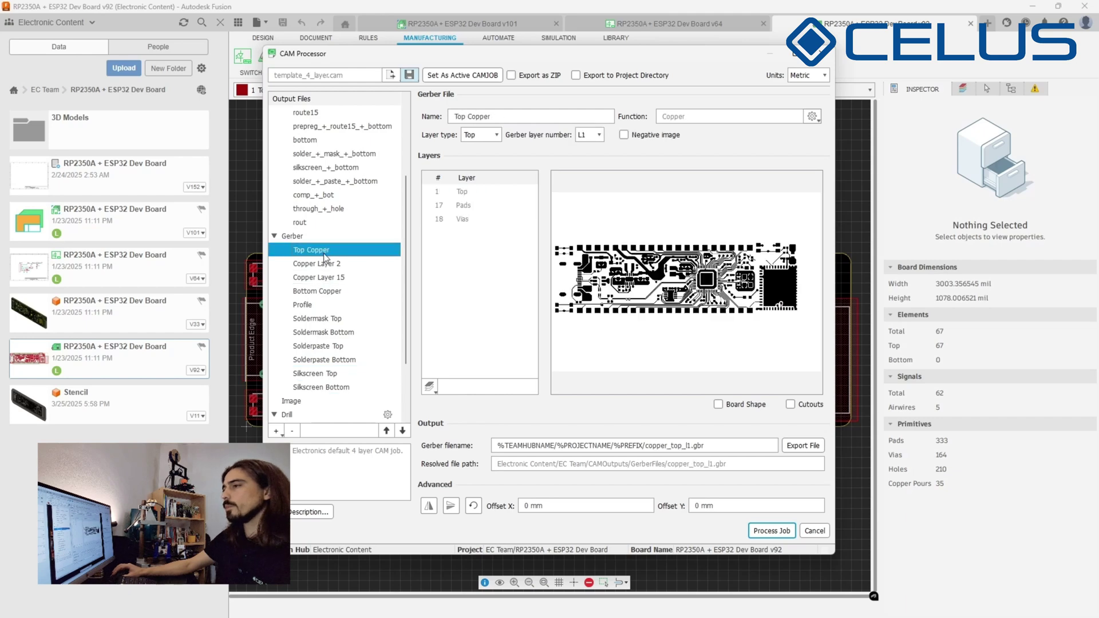
click(324, 264)
click(324, 278)
click(324, 291)
click(324, 305)
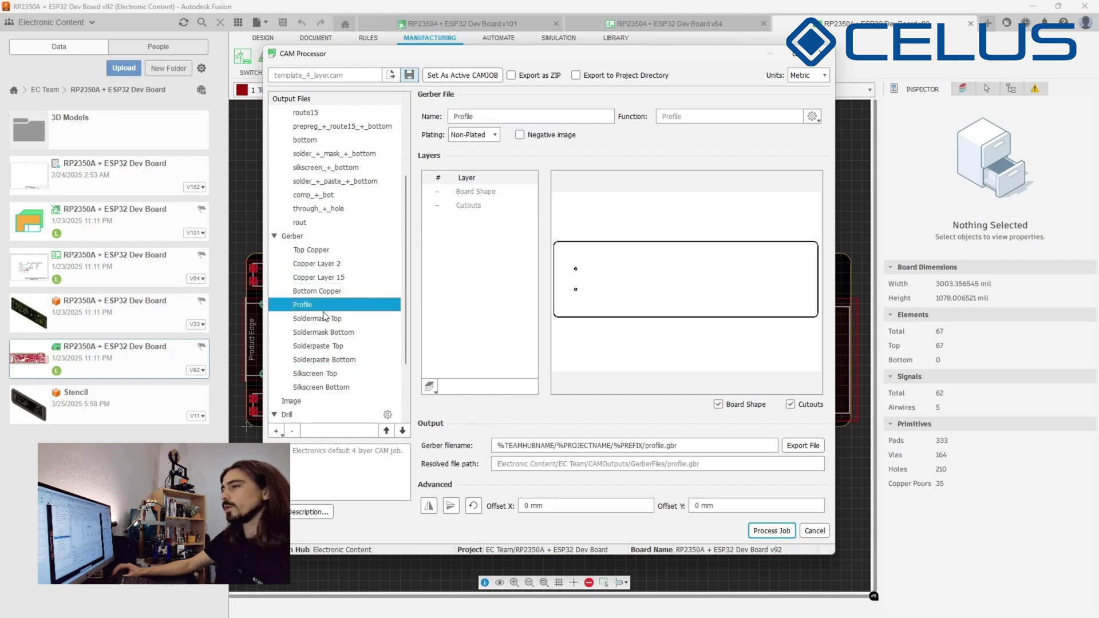
click(325, 318)
click(326, 332)
click(326, 346)
click(327, 361)
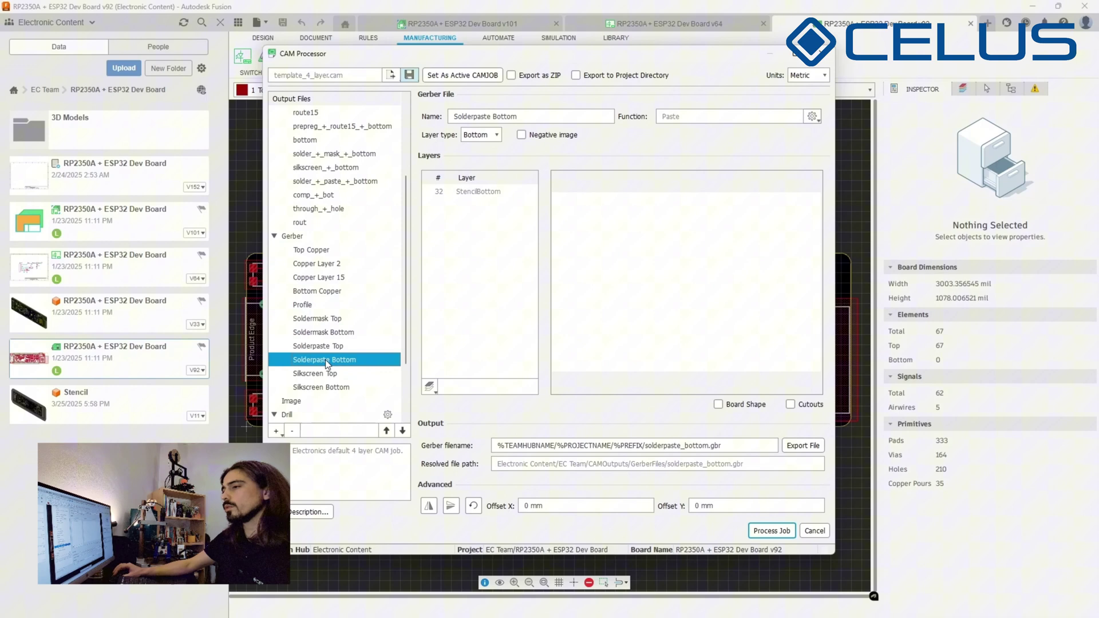
- Check the Auto Drill file, then the Bill of Material and Pick and Place assembly outputs
scroll(332, 372, down, 1)
click(336, 385)
click(334, 373)
click(333, 387)
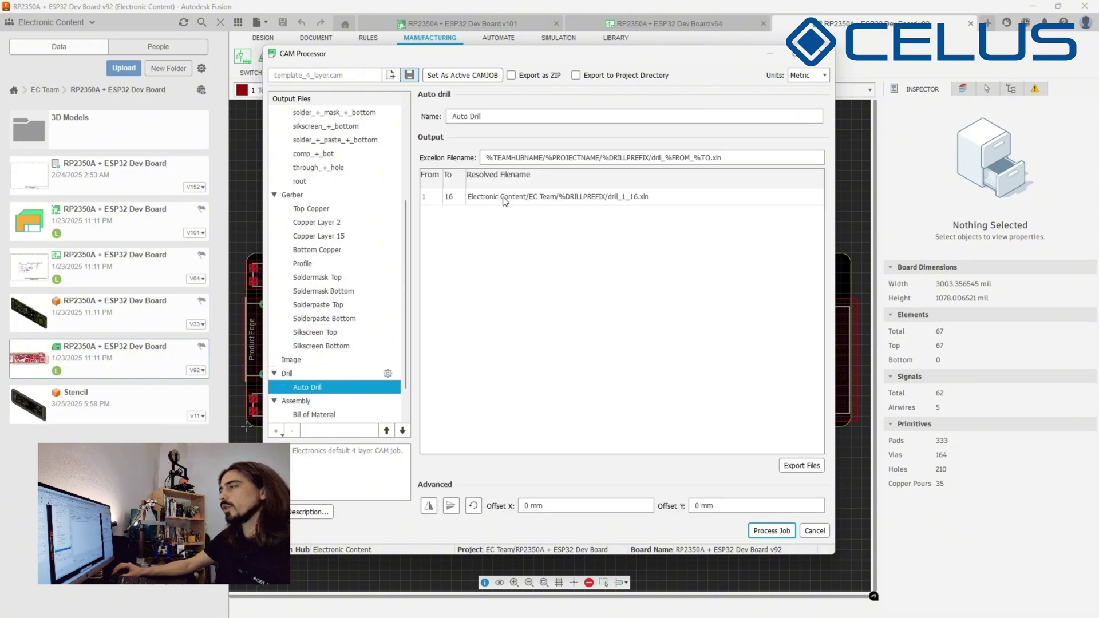
click(349, 400)
scroll(343, 395, down, 3)
click(335, 383)
scroll(335, 382, down, 1)
click(336, 387)
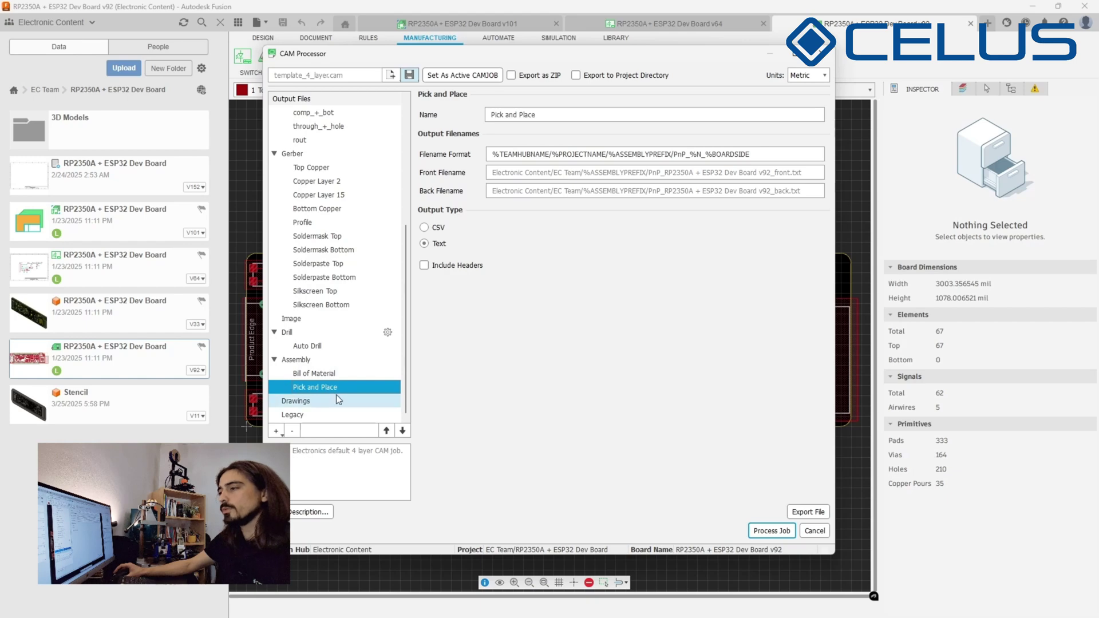
- Preview each ODB++ layer from comp_+_top through the prepreg layers to solder_+_paste_+_bottom
scroll(335, 286, up, 5)
click(299, 112)
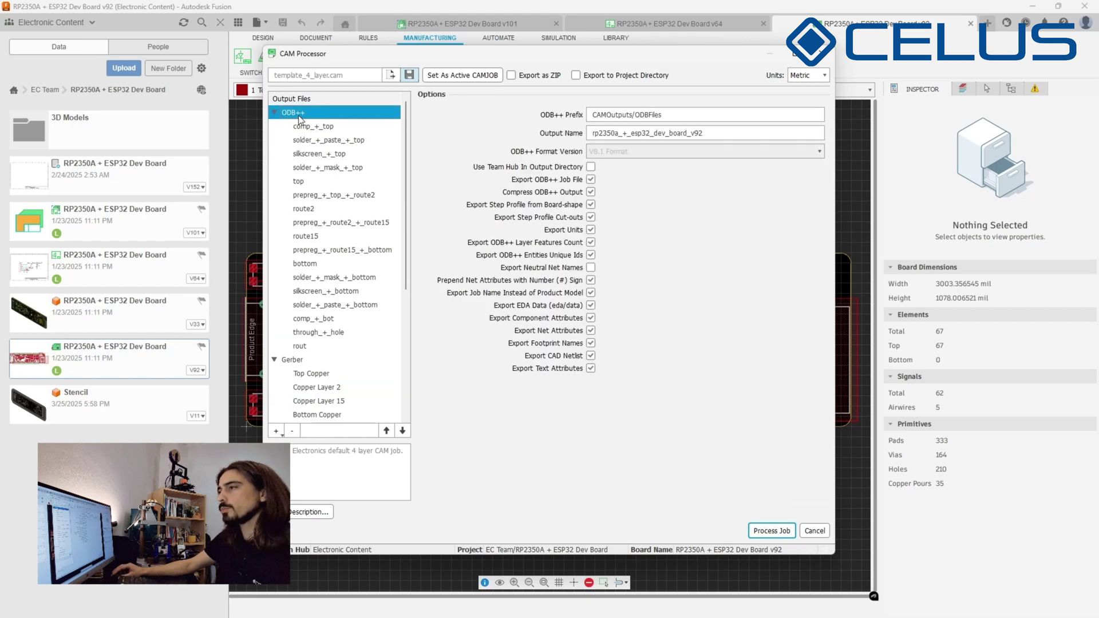
click(306, 126)
click(311, 140)
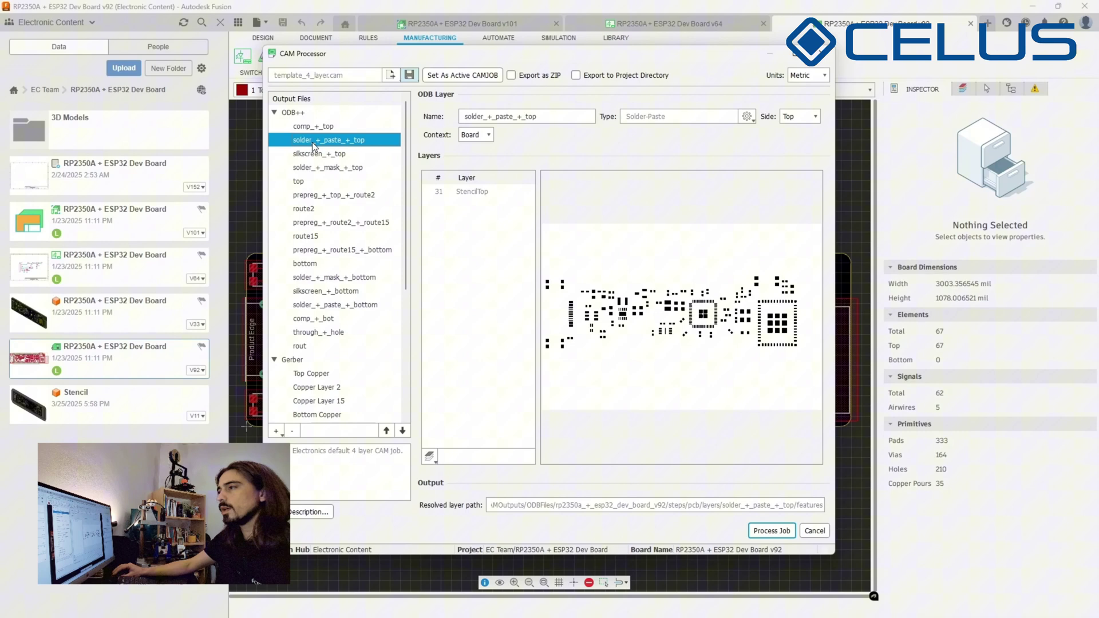
click(309, 154)
click(308, 167)
click(303, 181)
click(307, 195)
click(314, 249)
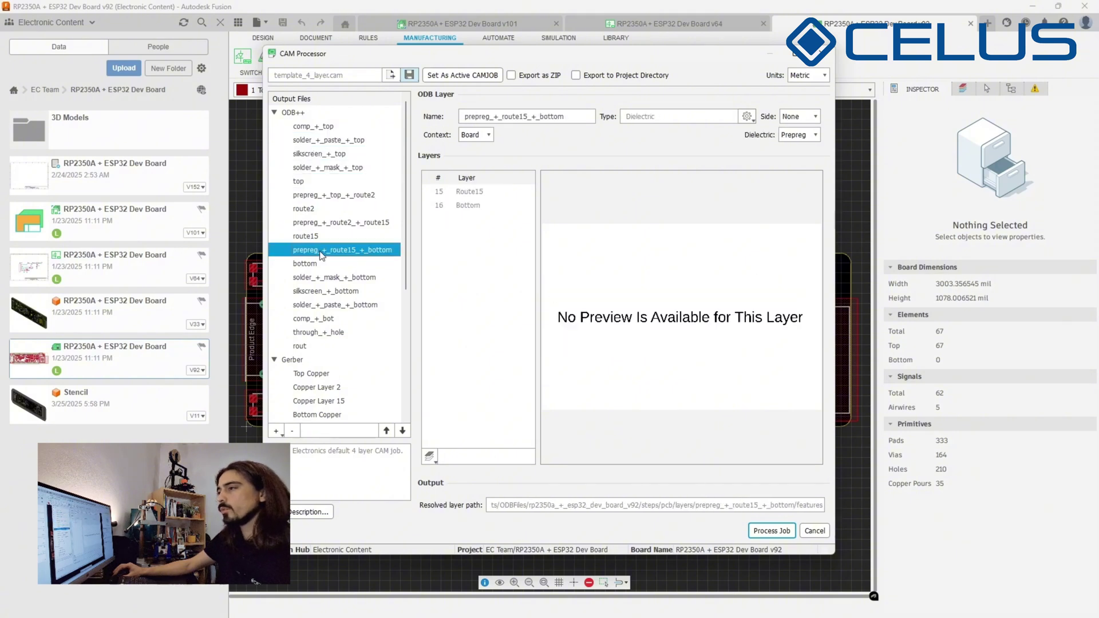
click(305, 264)
click(321, 277)
click(325, 292)
click(329, 305)
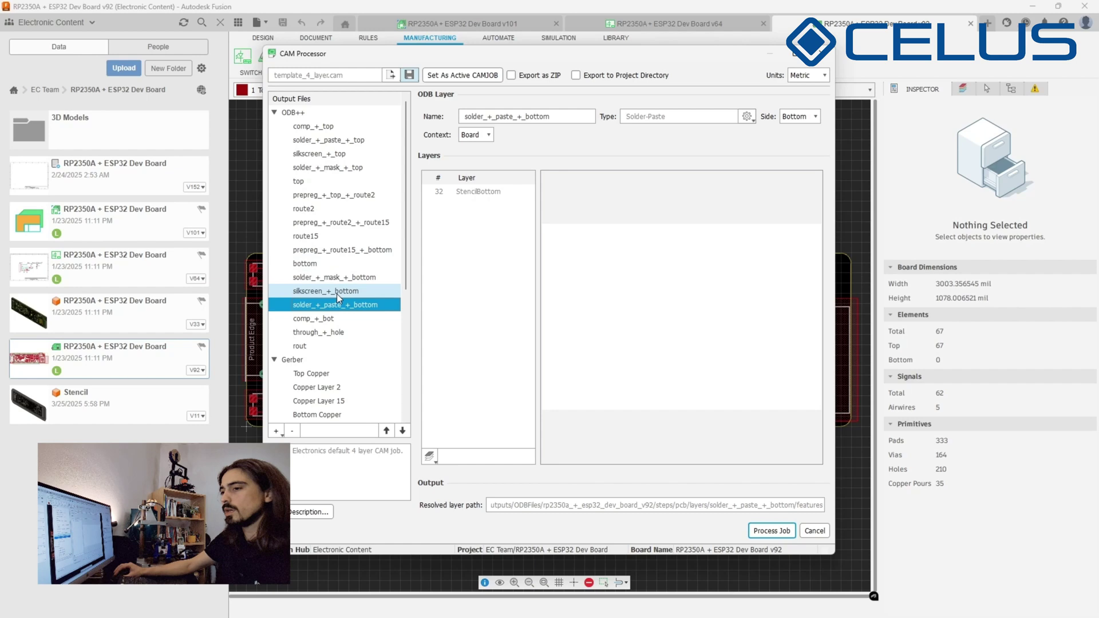
- Show the Top Copper, Copper Layer 15, Bottom Copper, Profile and Soldermask Top/Bottom Gerber outputs
scroll(317, 327, down, 1)
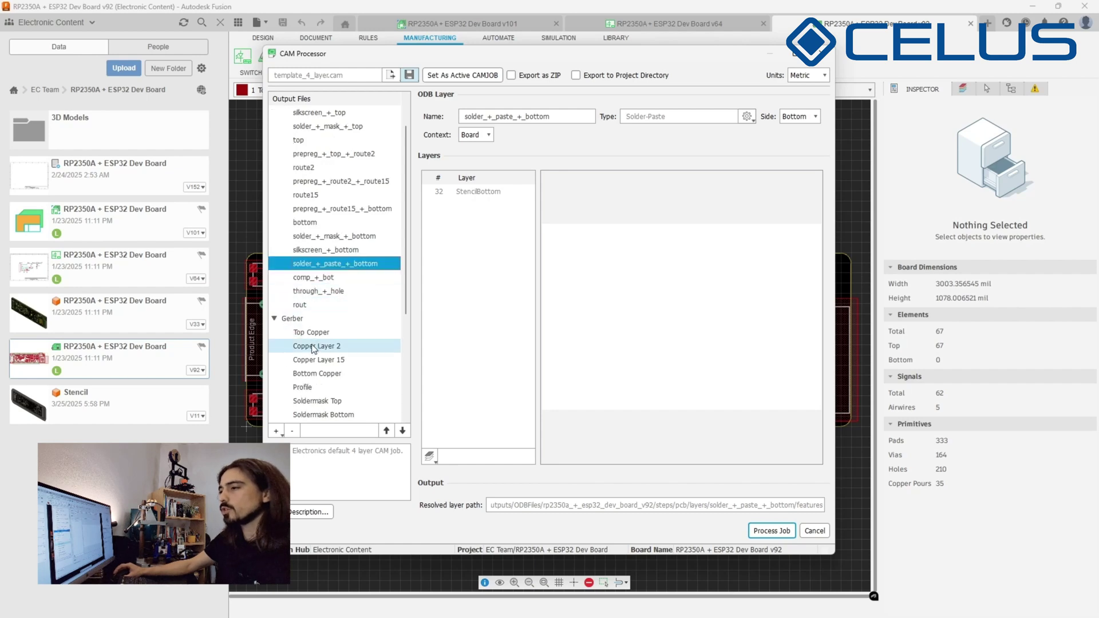
click(307, 332)
scroll(304, 323, down, 1)
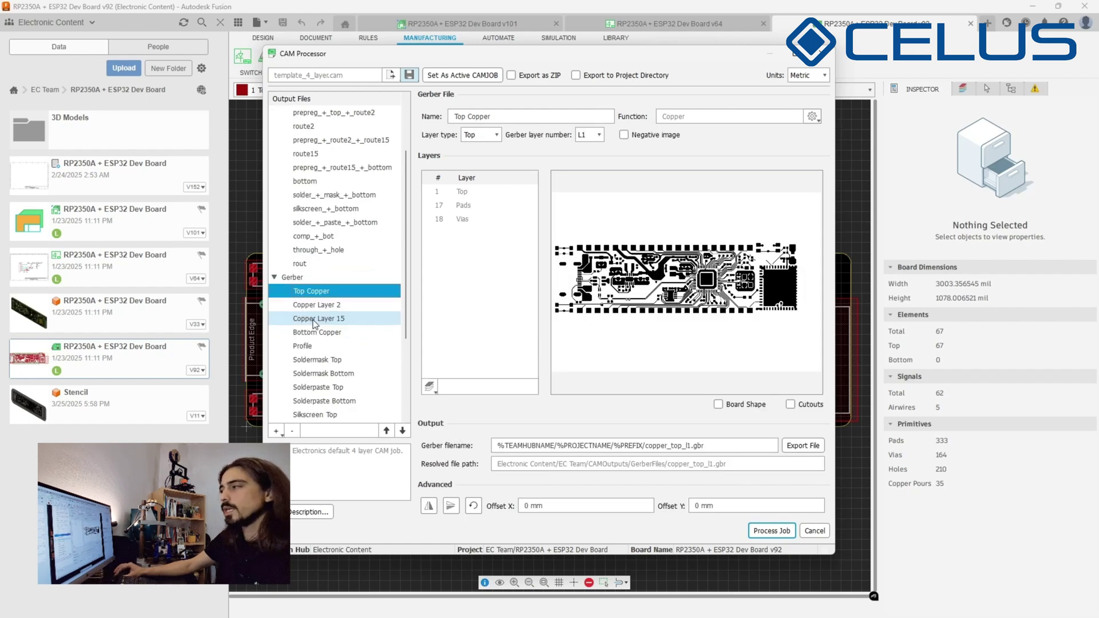
click(313, 321)
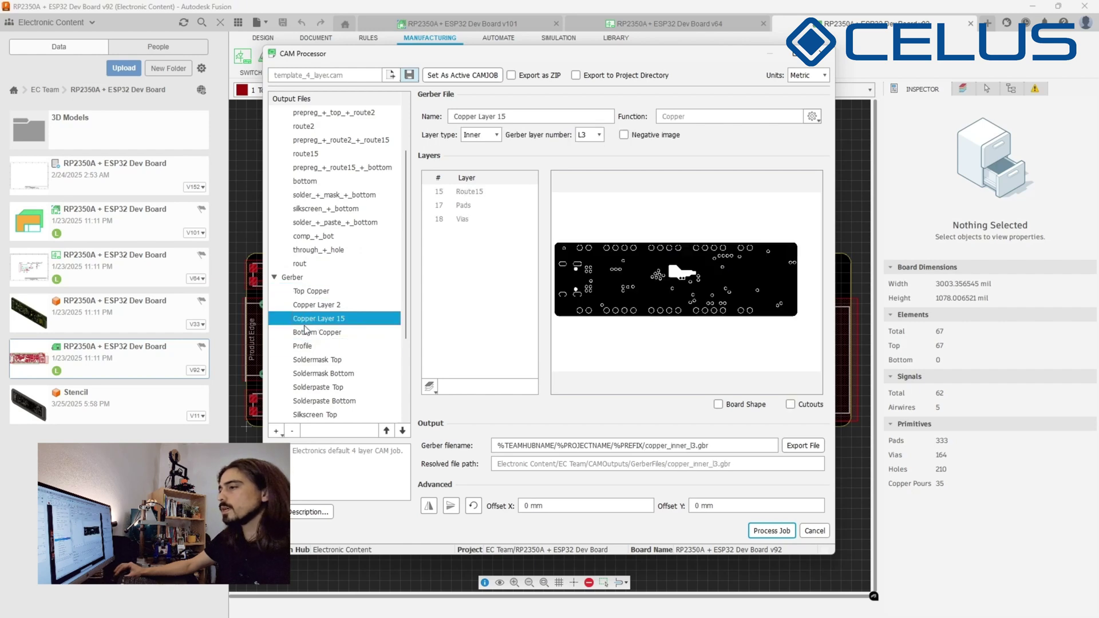
click(312, 333)
click(312, 346)
click(311, 359)
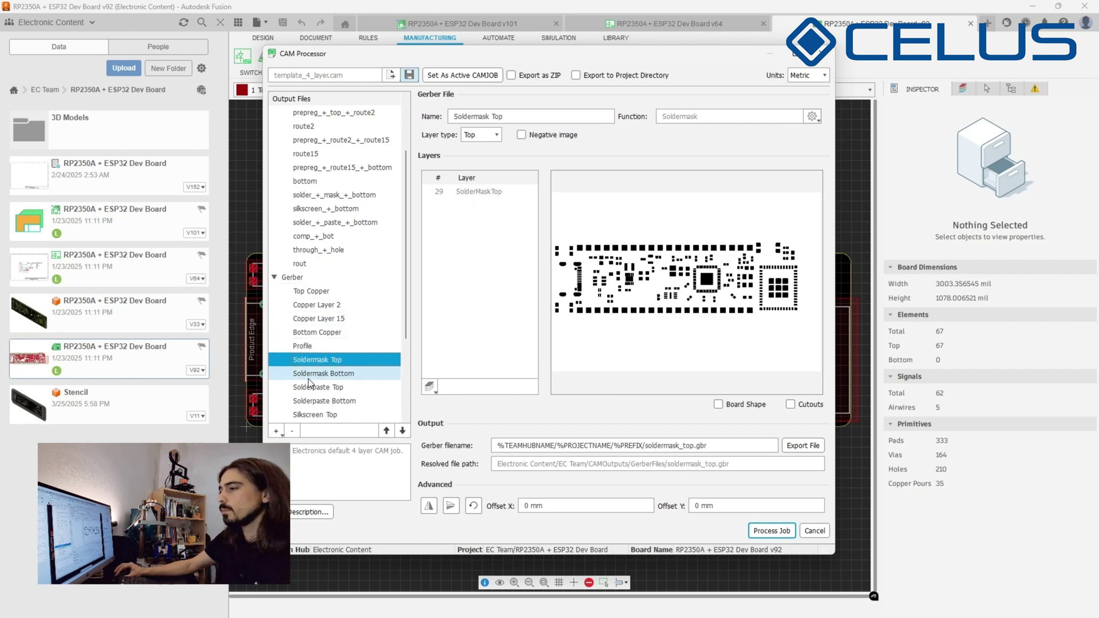
click(310, 375)
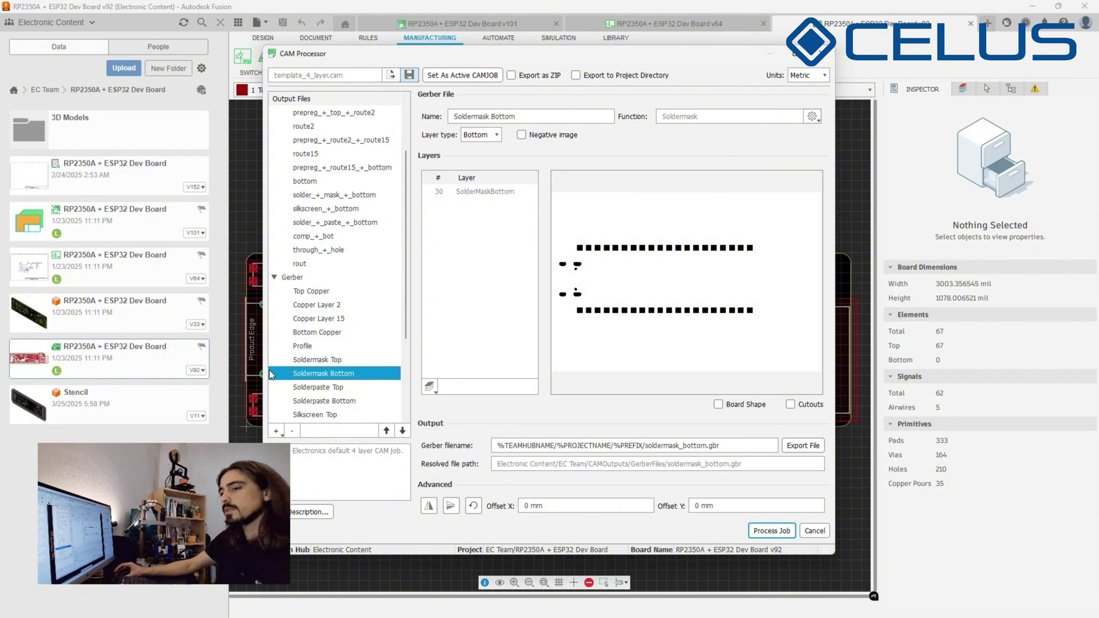
- Step through Top Copper, Copper Layer 2, Copper Layer 15 and Bottom Copper to the Profile output
click(327, 304)
click(324, 291)
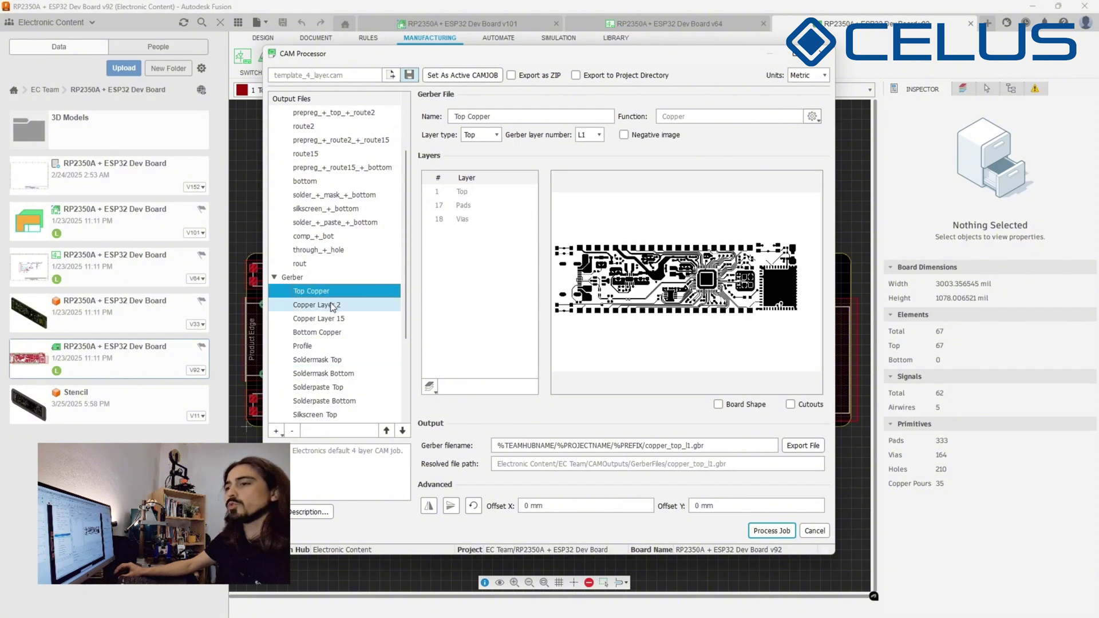
click(332, 305)
click(332, 320)
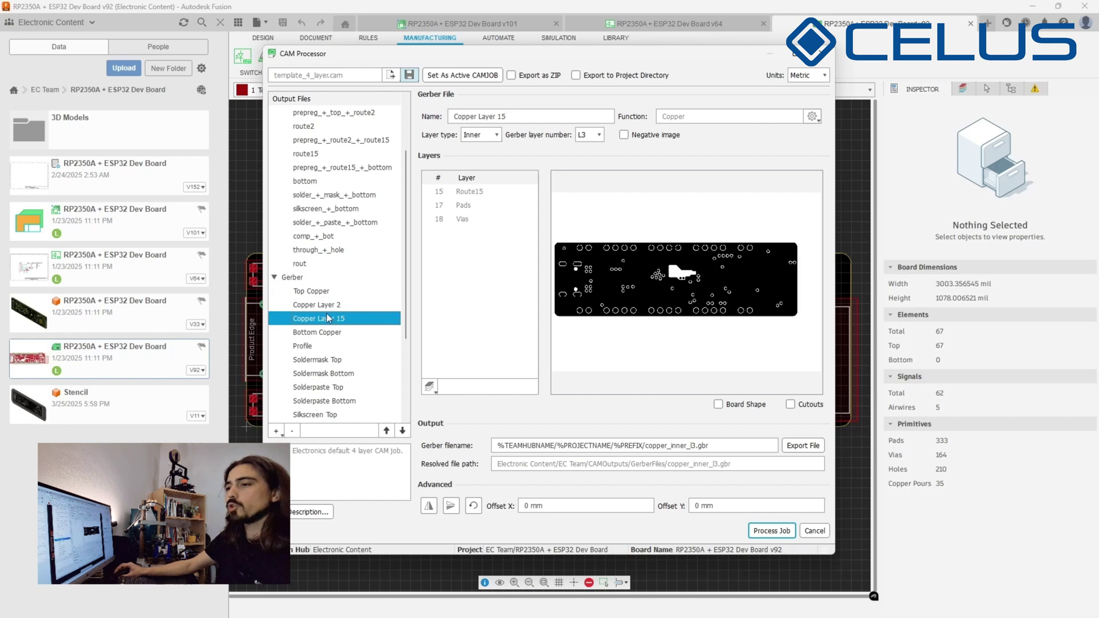
click(324, 333)
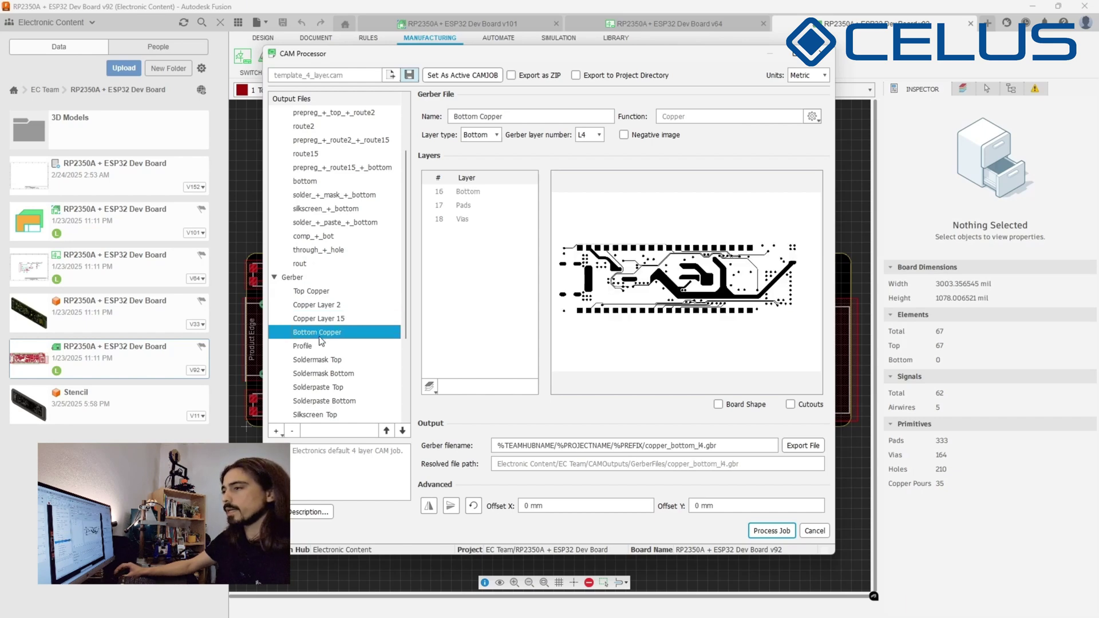
click(317, 347)
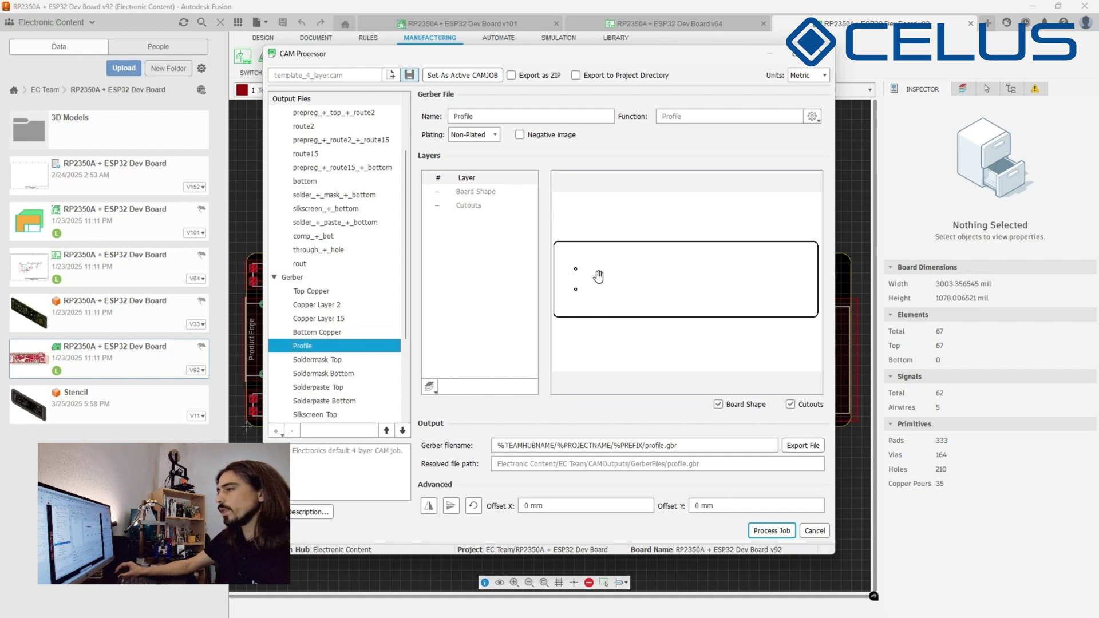
- Add the Milling layer to the Profile Gerber output
click(431, 385)
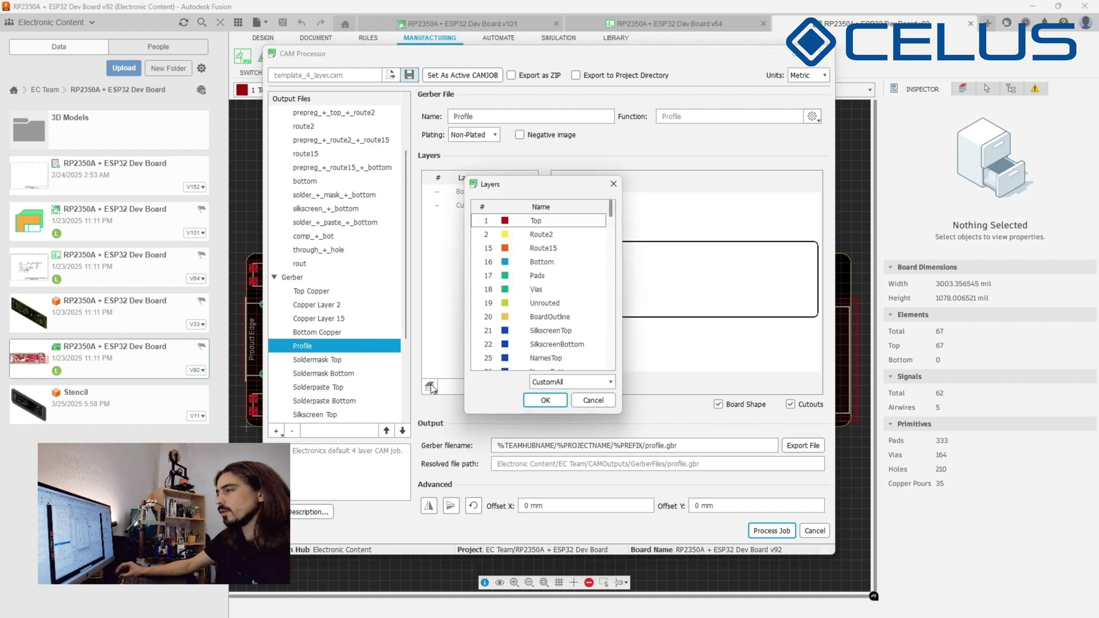
scroll(517, 345, down, 7)
scroll(518, 344, down, 4)
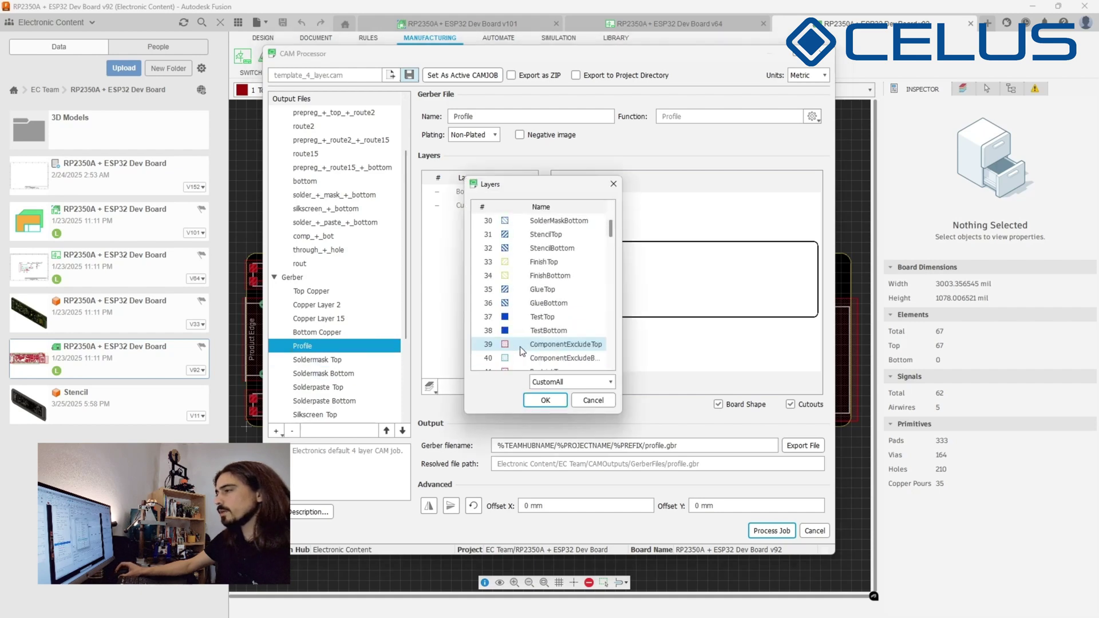
click(526, 358)
click(533, 397)
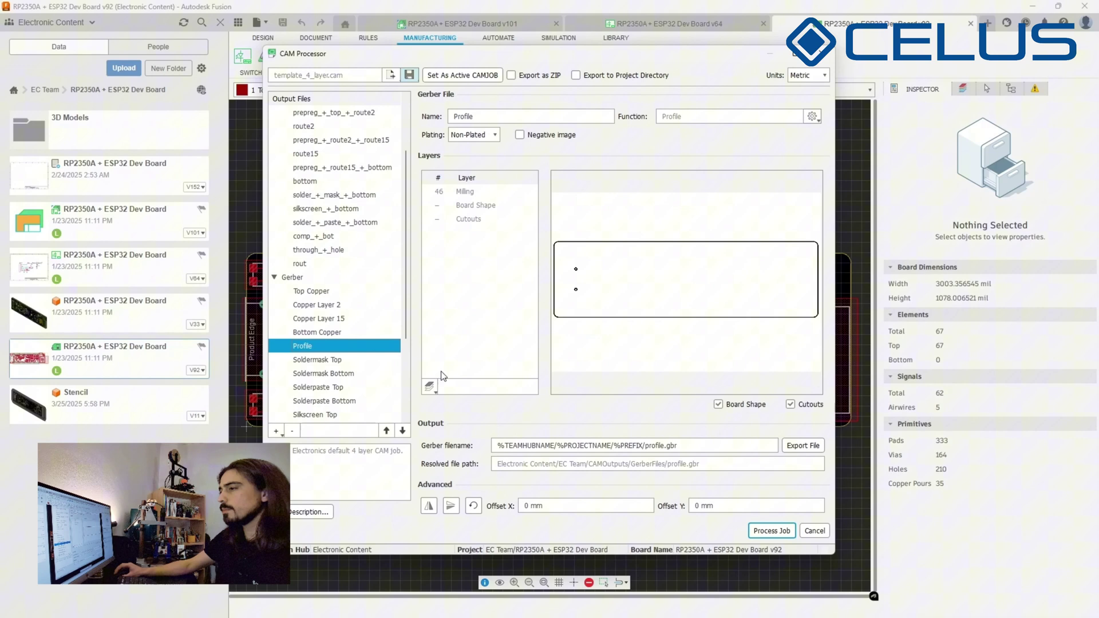
- Zoom and pan the Soldermask Top preview around the QFN chip's pads
click(361, 360)
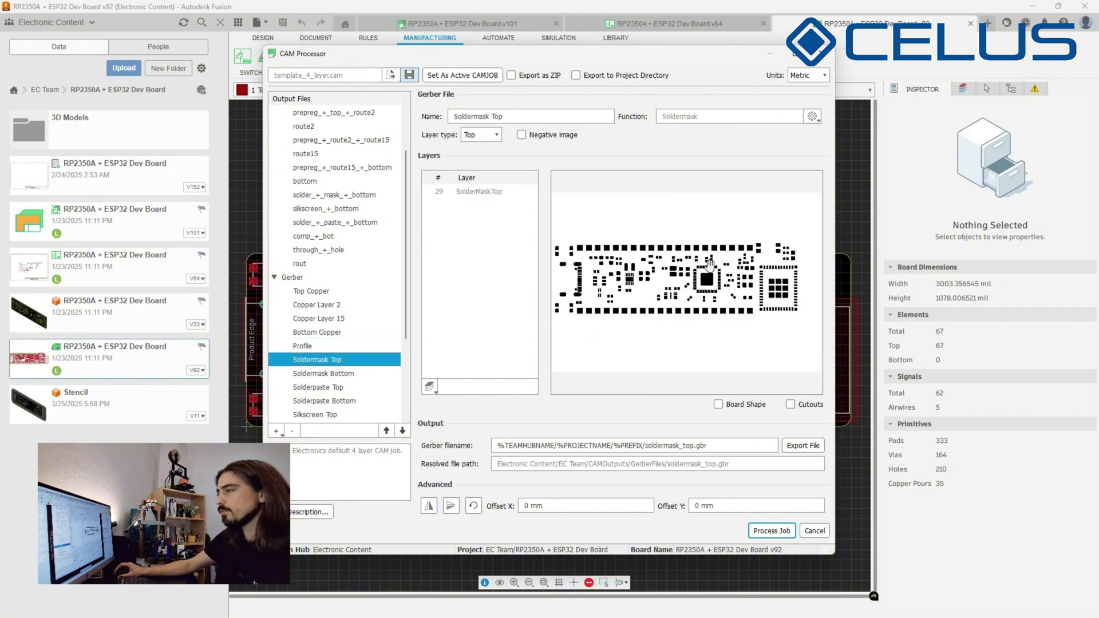
scroll(710, 263, up, 5)
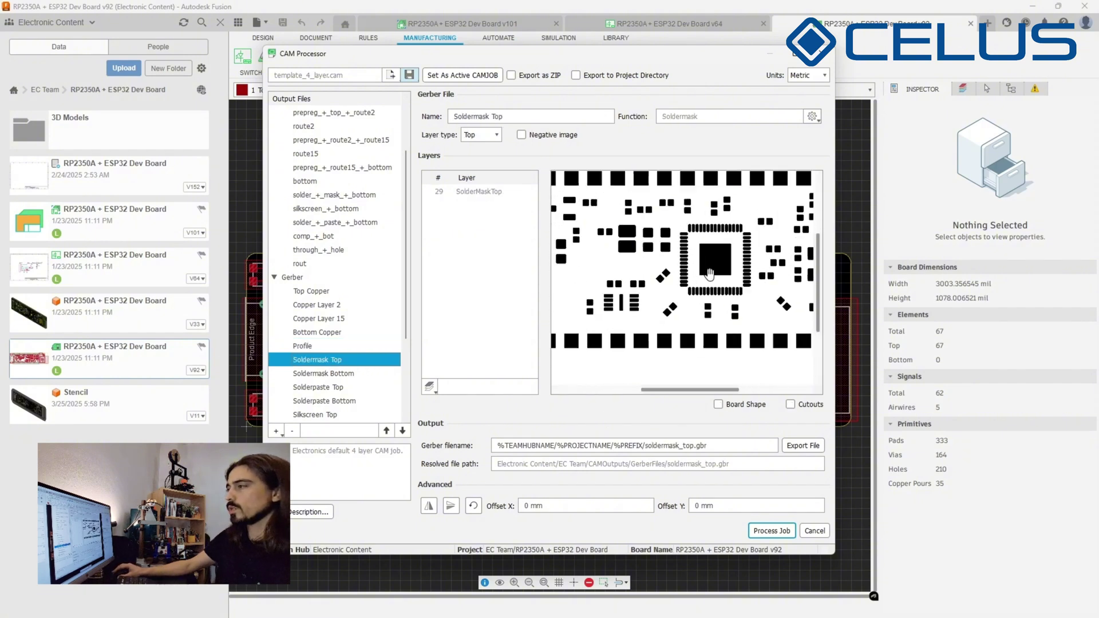
scroll(701, 269, up, 1)
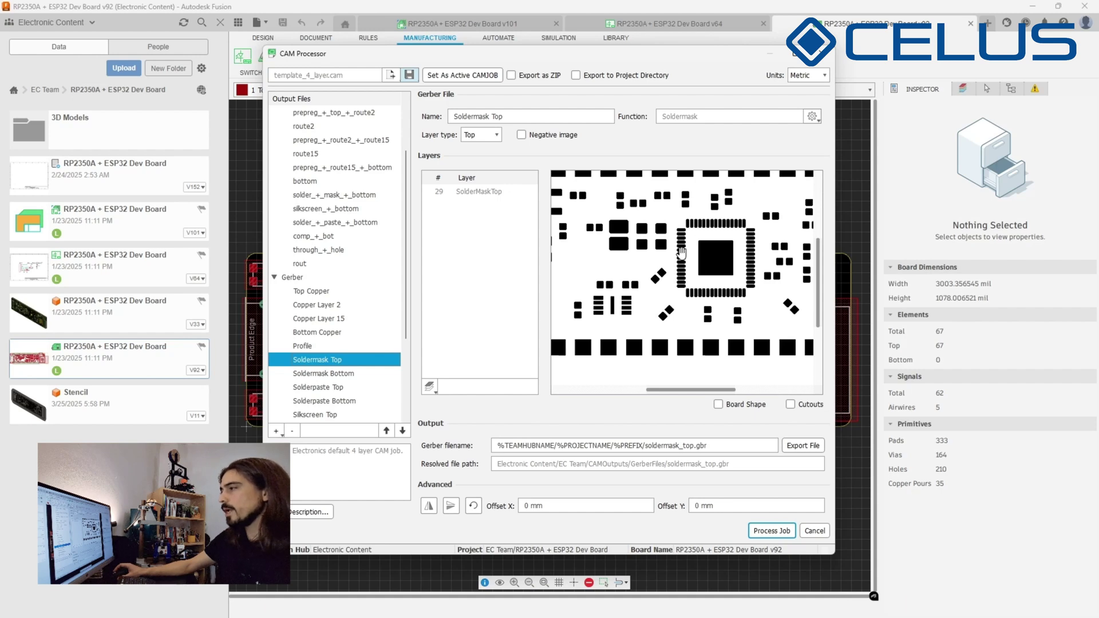
scroll(665, 253, left, 5)
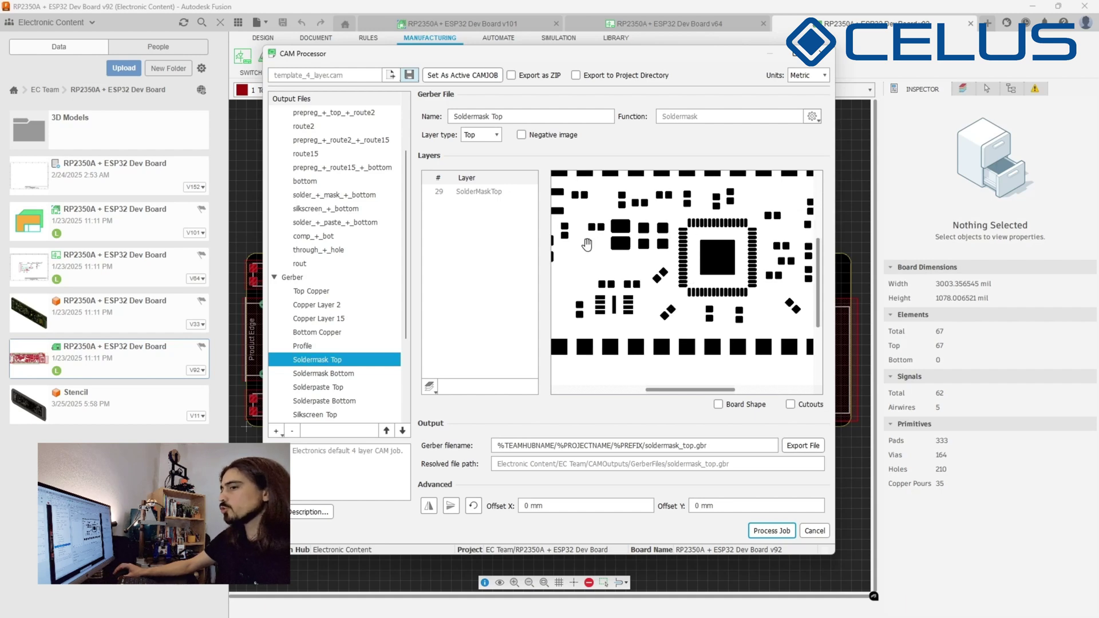
drag(640, 252, 721, 250)
- Select the Bill of Material output and enable Export as ZIP
scroll(340, 326, down, 2)
scroll(343, 343, down, 1)
click(395, 373)
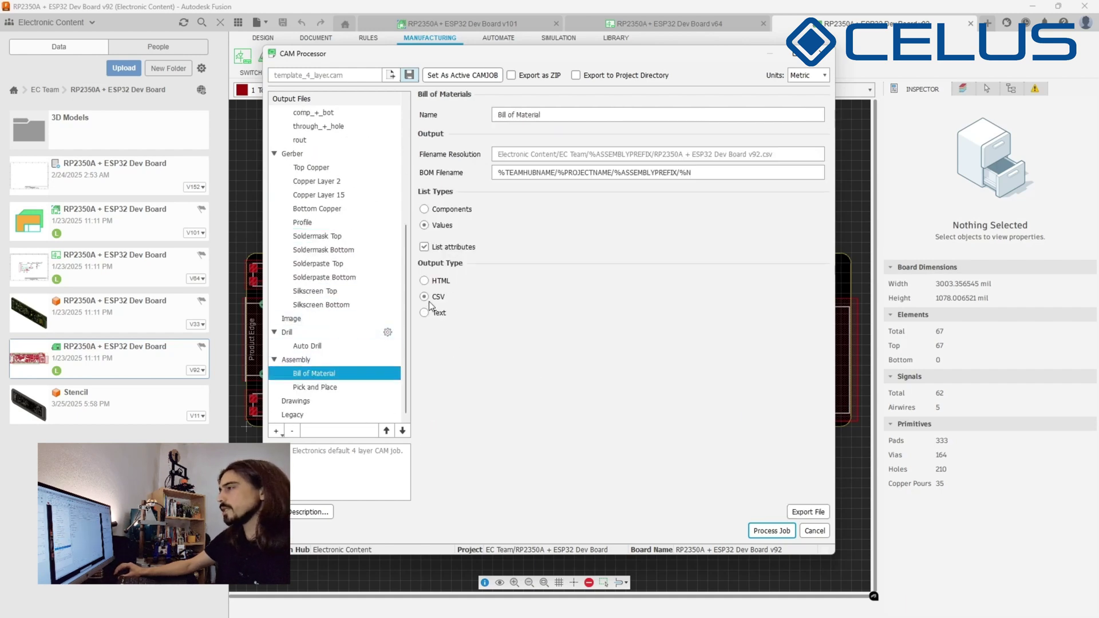
click(512, 76)
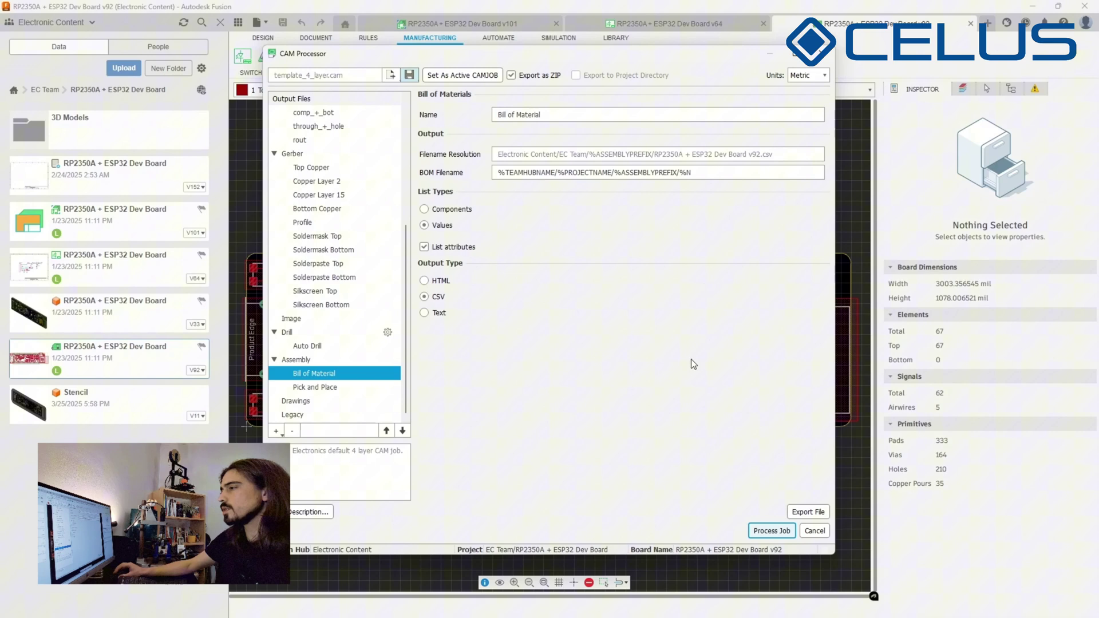
- Process the CAM job, save the ZIP archive to the Desktop and dismiss the completion message
click(773, 532)
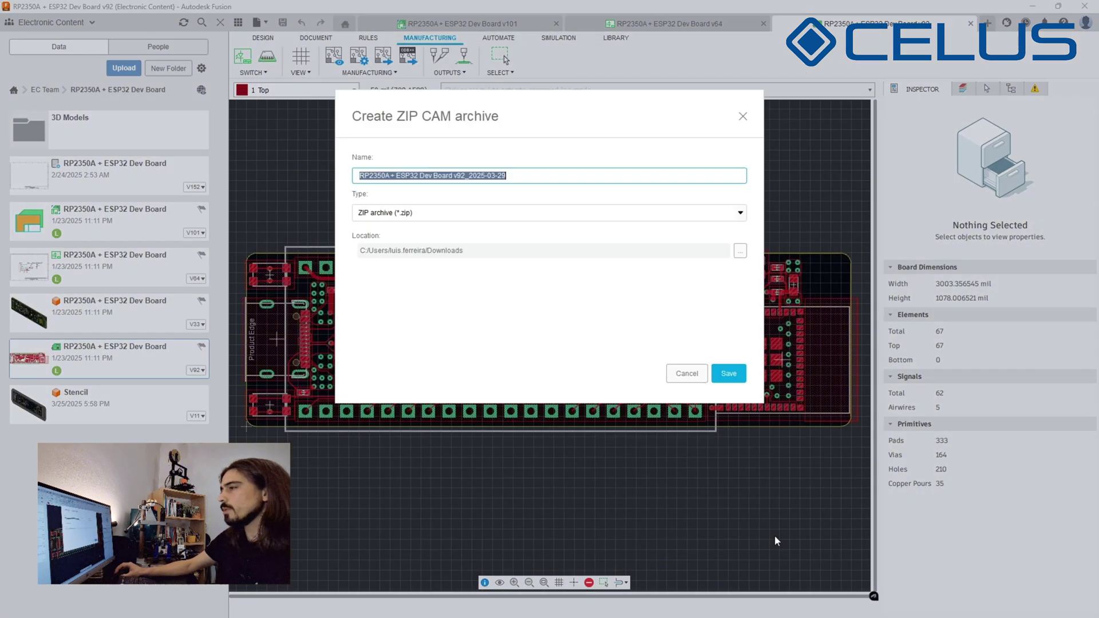
click(740, 251)
click(383, 202)
click(783, 375)
click(729, 373)
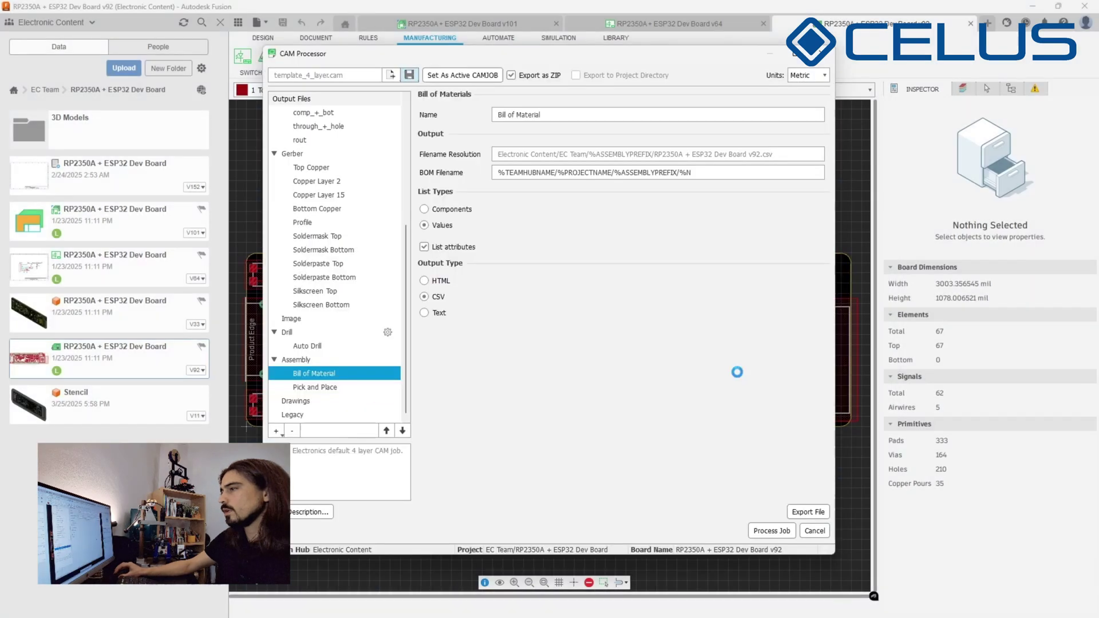
key(Return)
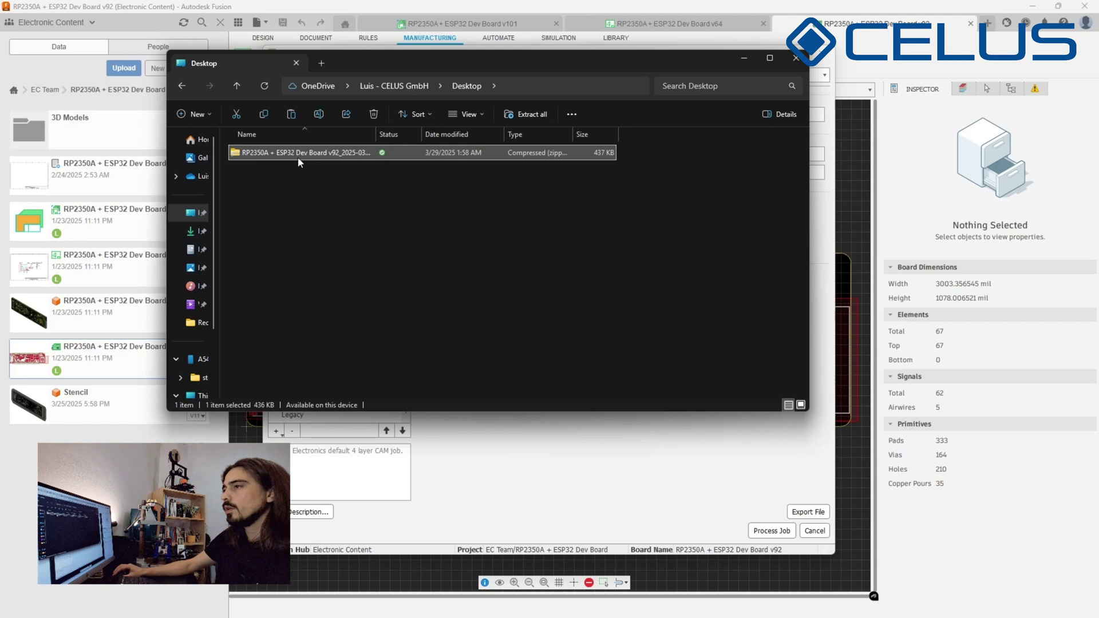
- Open the exported ZIP archive's CAMOutputs > Assembly folder on the Desktop
double_click(346, 156)
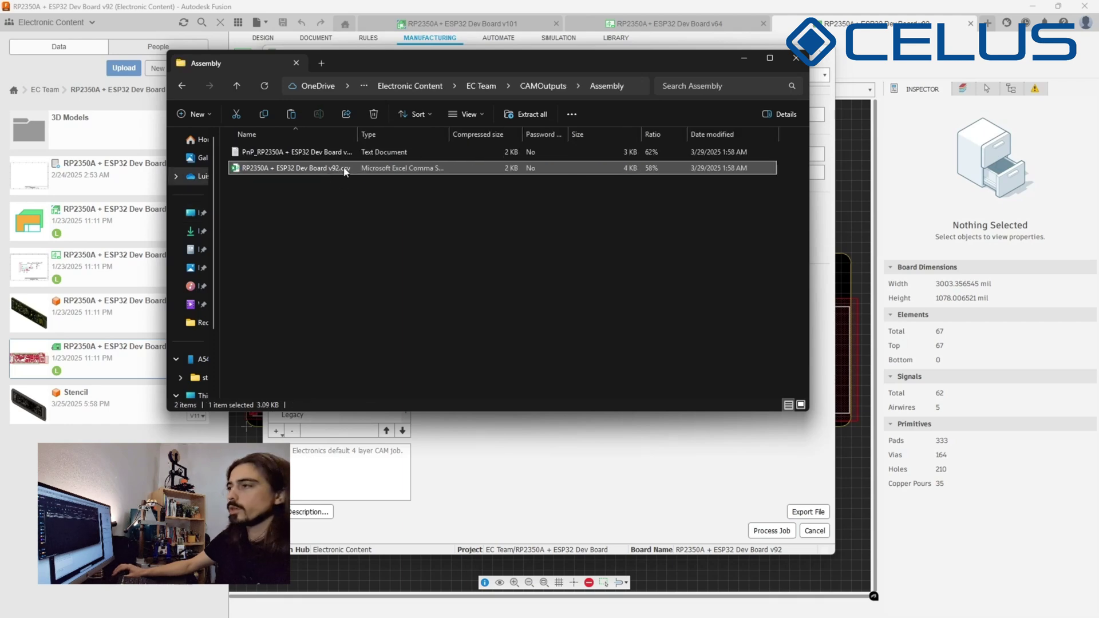
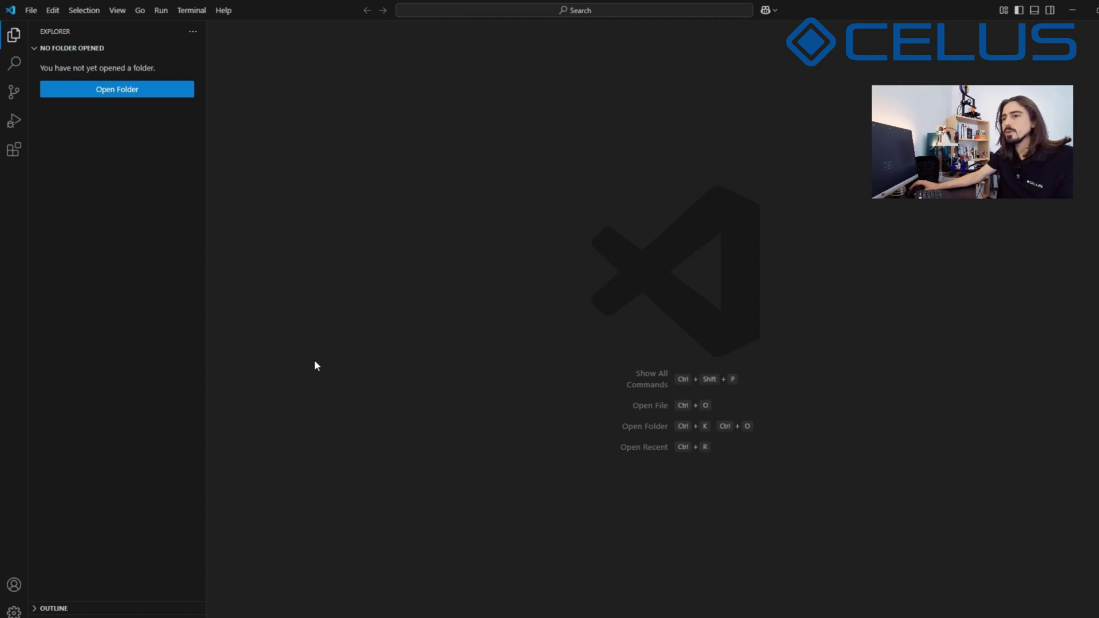
- Install the Raspberry Pi Pico extension from the marketplace, trusting its publishers
click(14, 150)
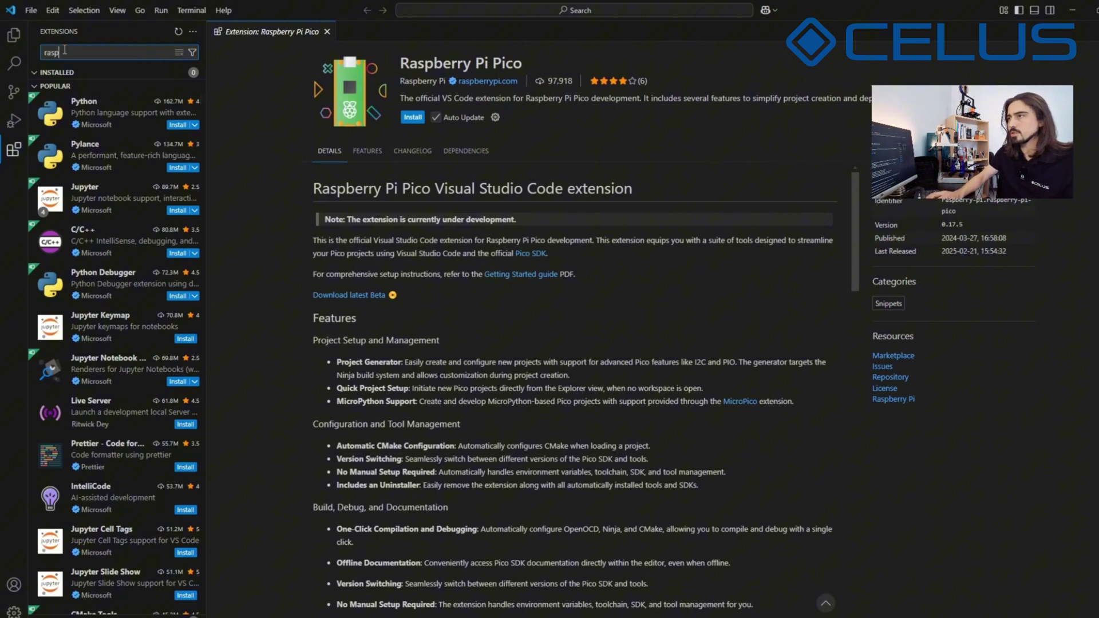
click(182, 98)
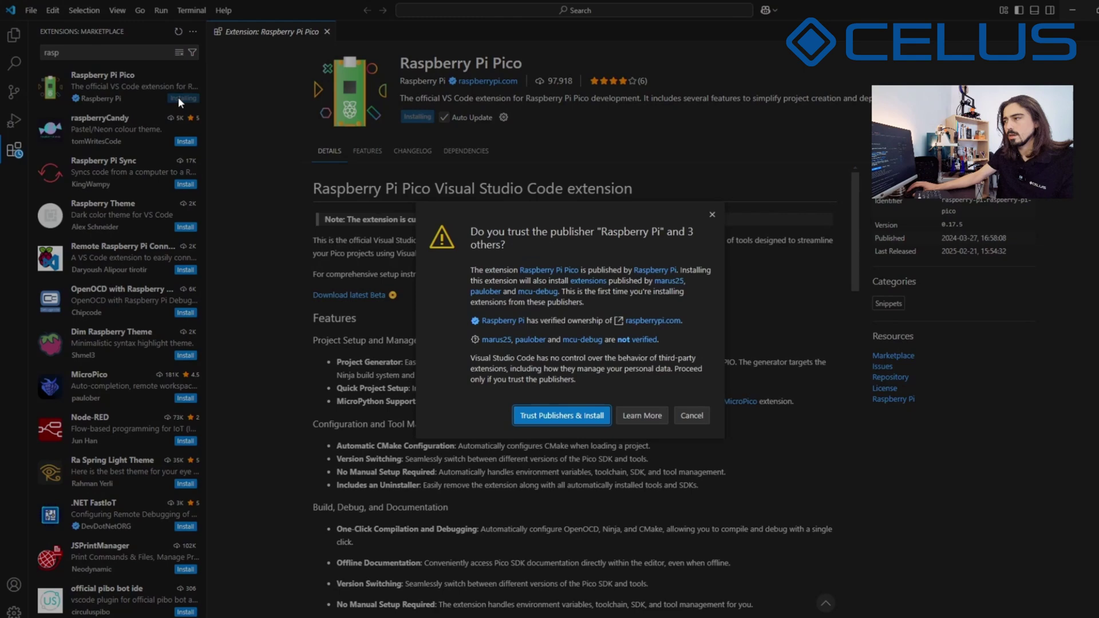
click(537, 416)
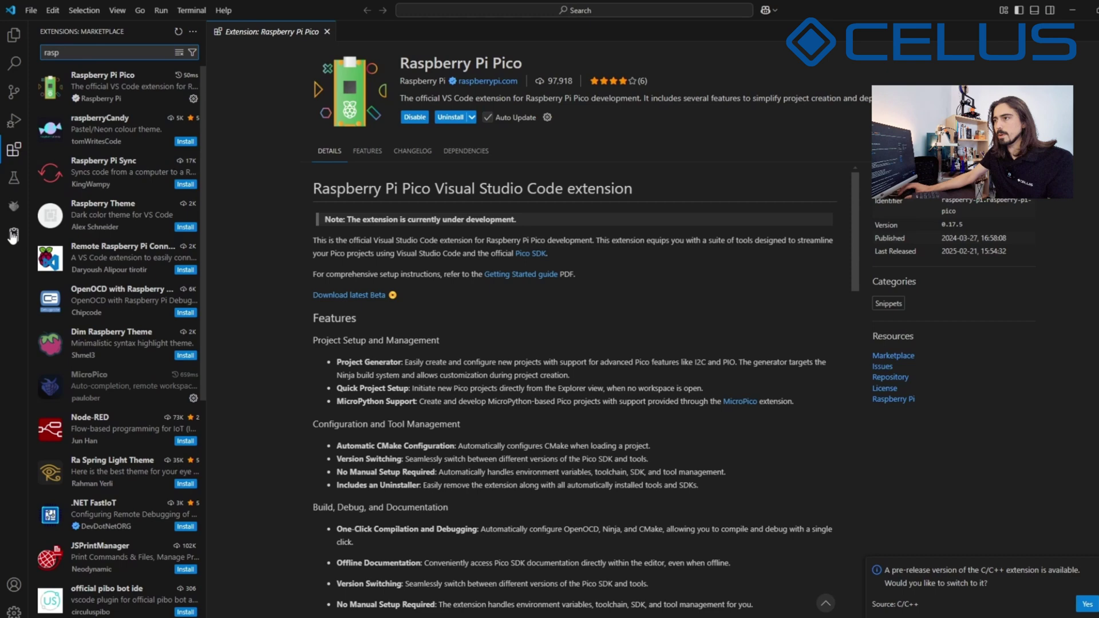
- Create a new Pico project from the picoboard_blinky example
click(14, 236)
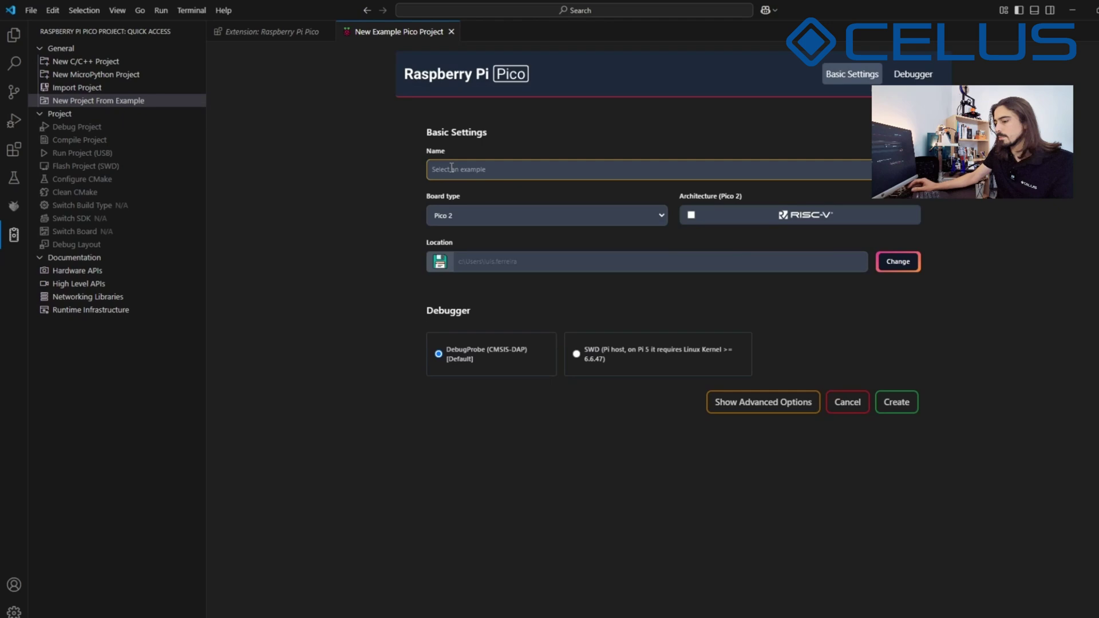
text(blinky)
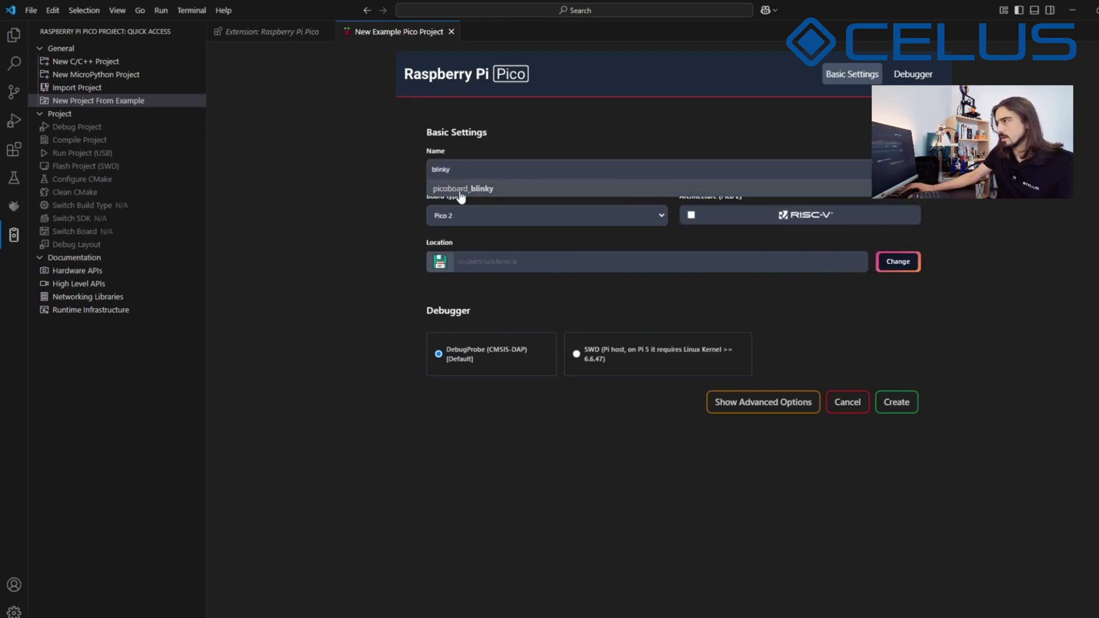
click(457, 188)
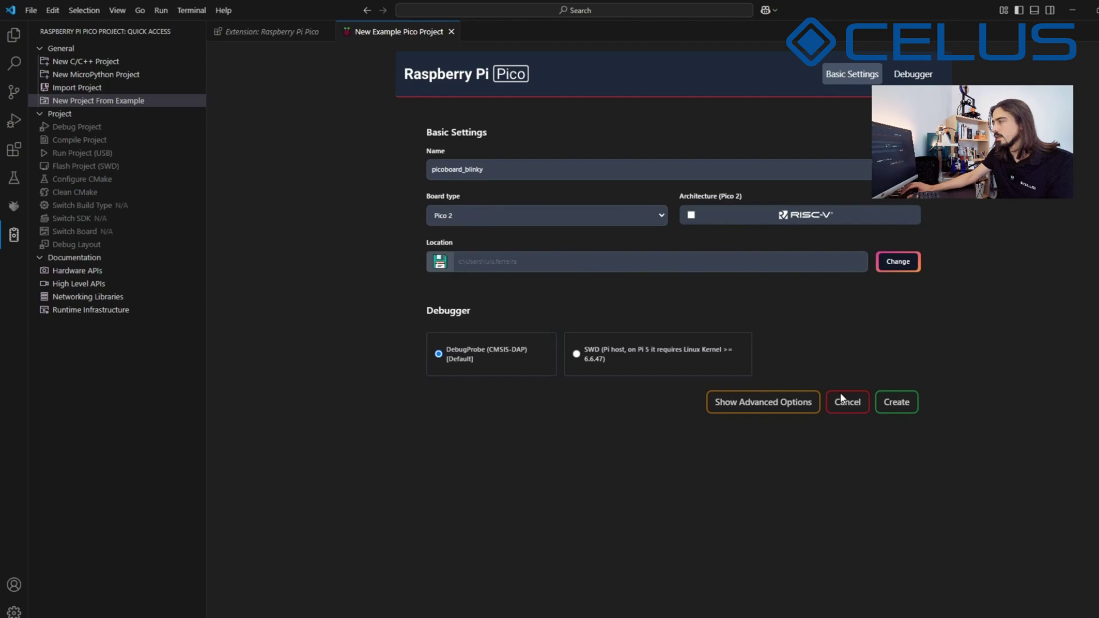
click(887, 410)
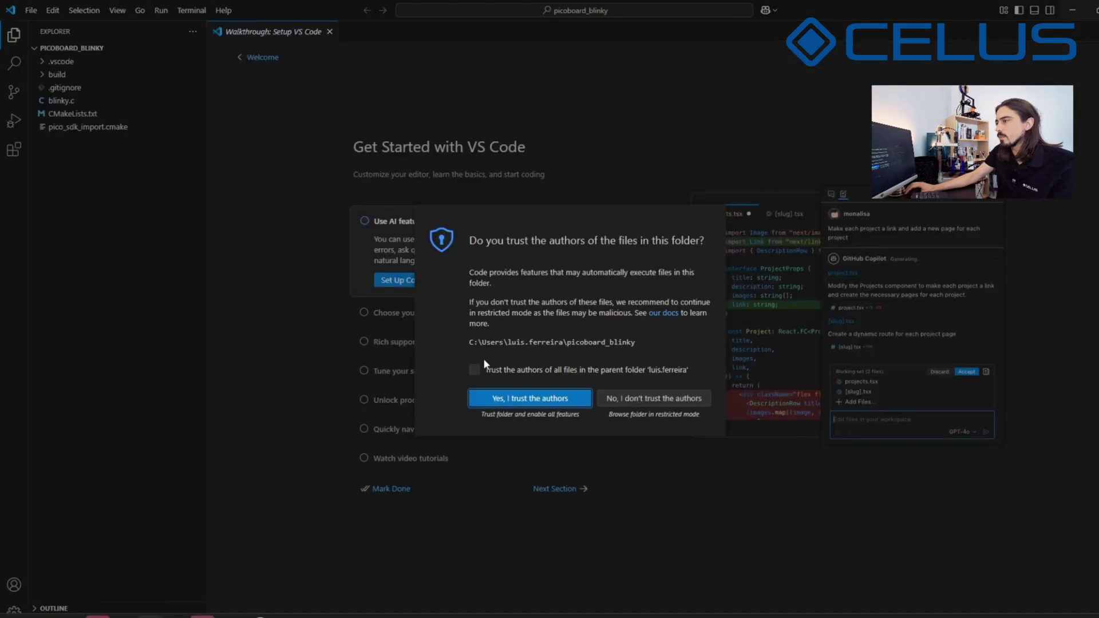
- Trust the folder's authors, open blinky.c, and Run the project to flash the Pico
click(499, 399)
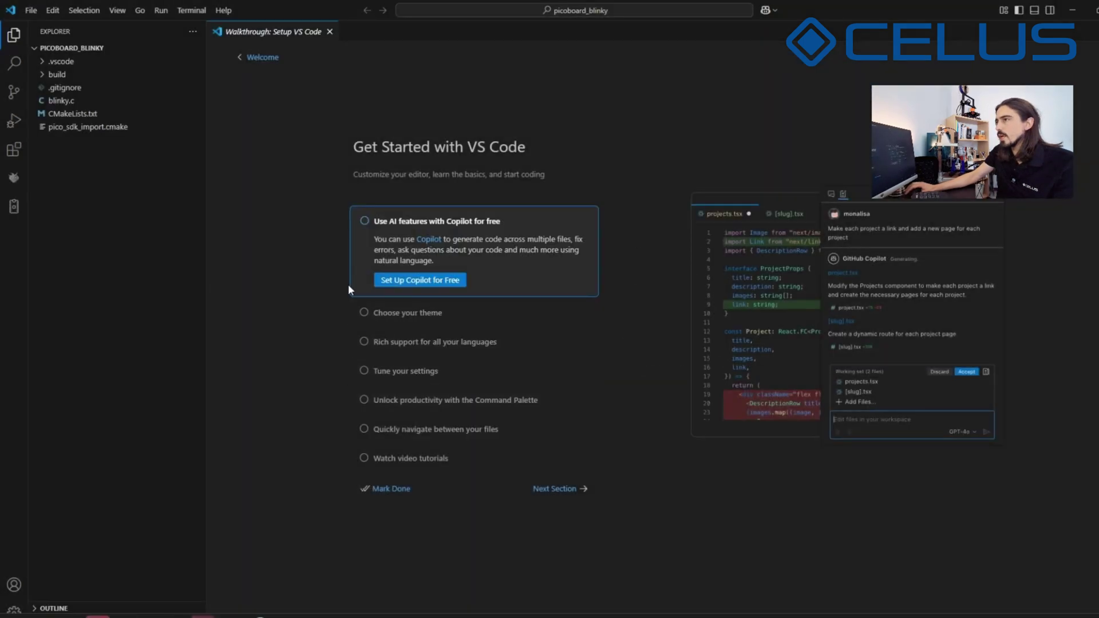
double_click(87, 100)
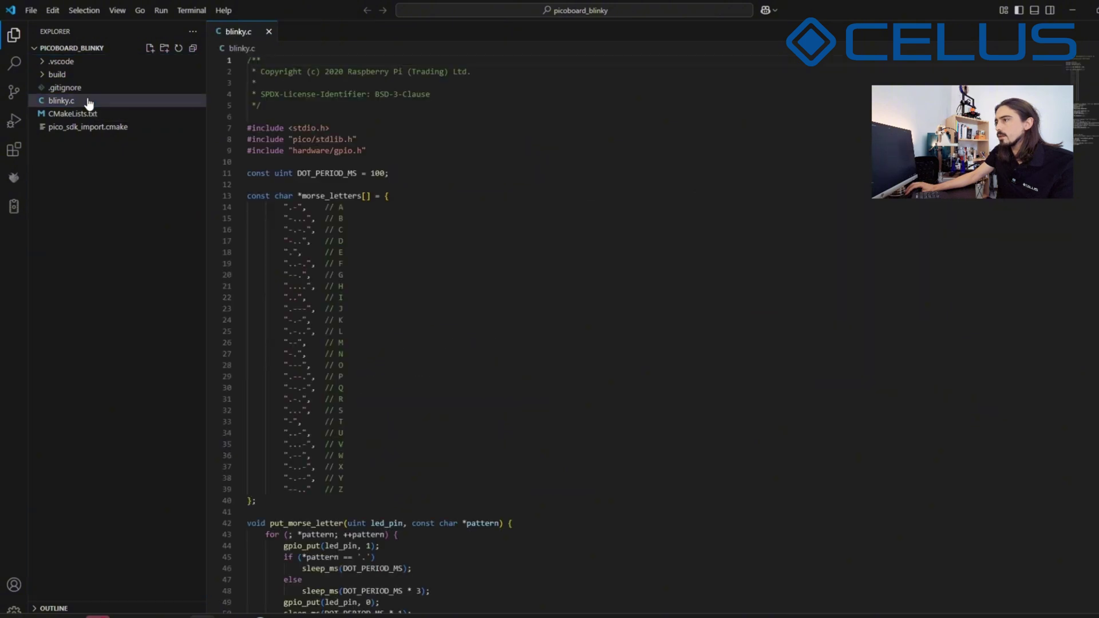
scroll(596, 319, down, 2)
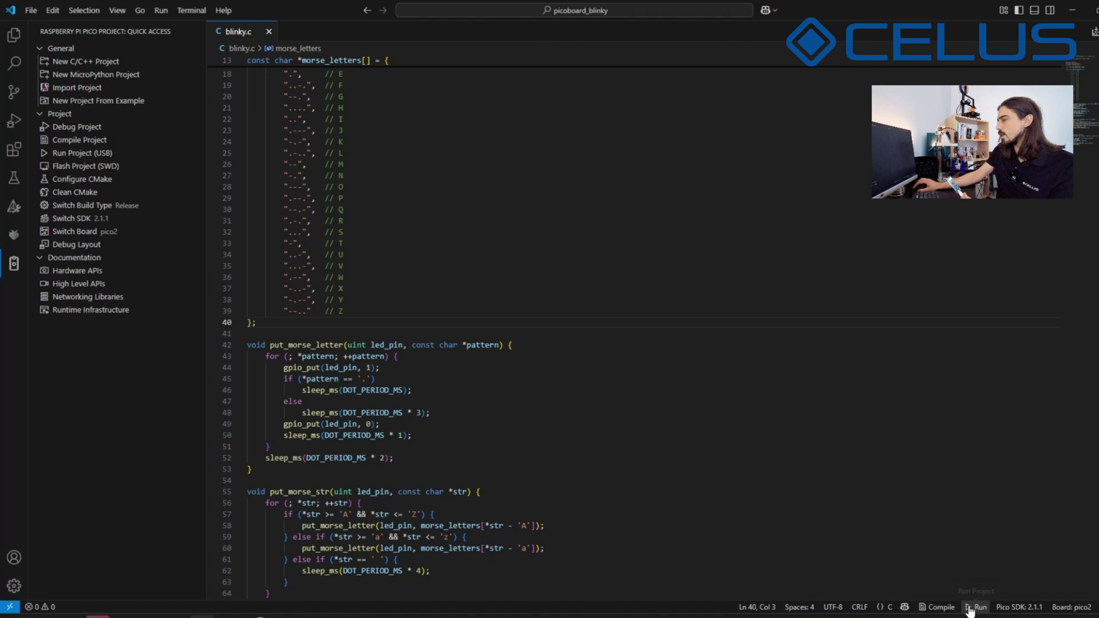
click(969, 609)
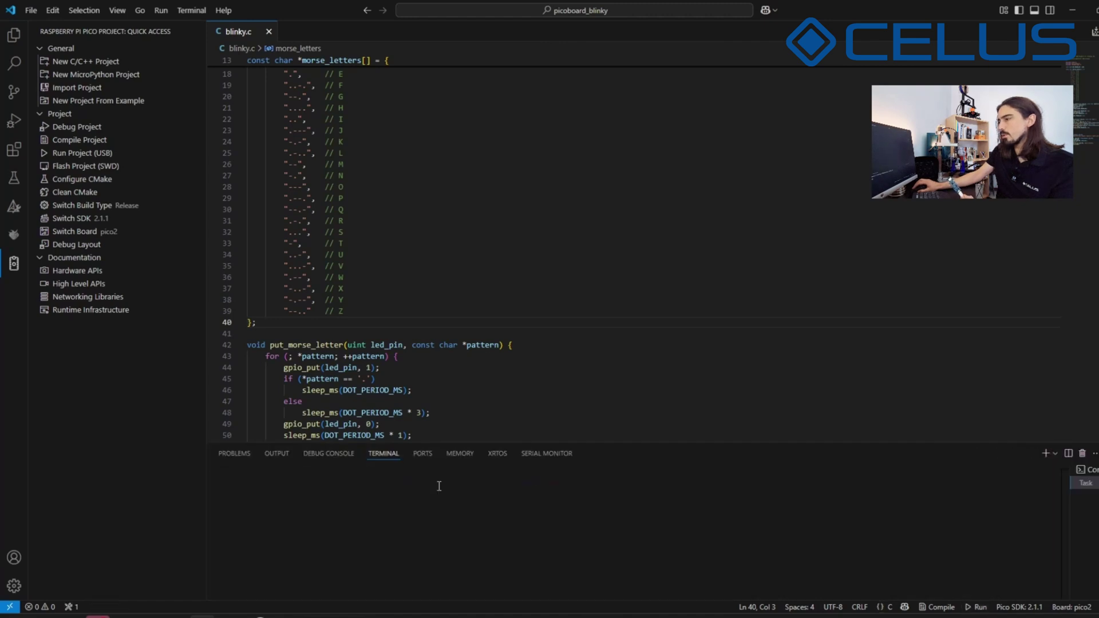